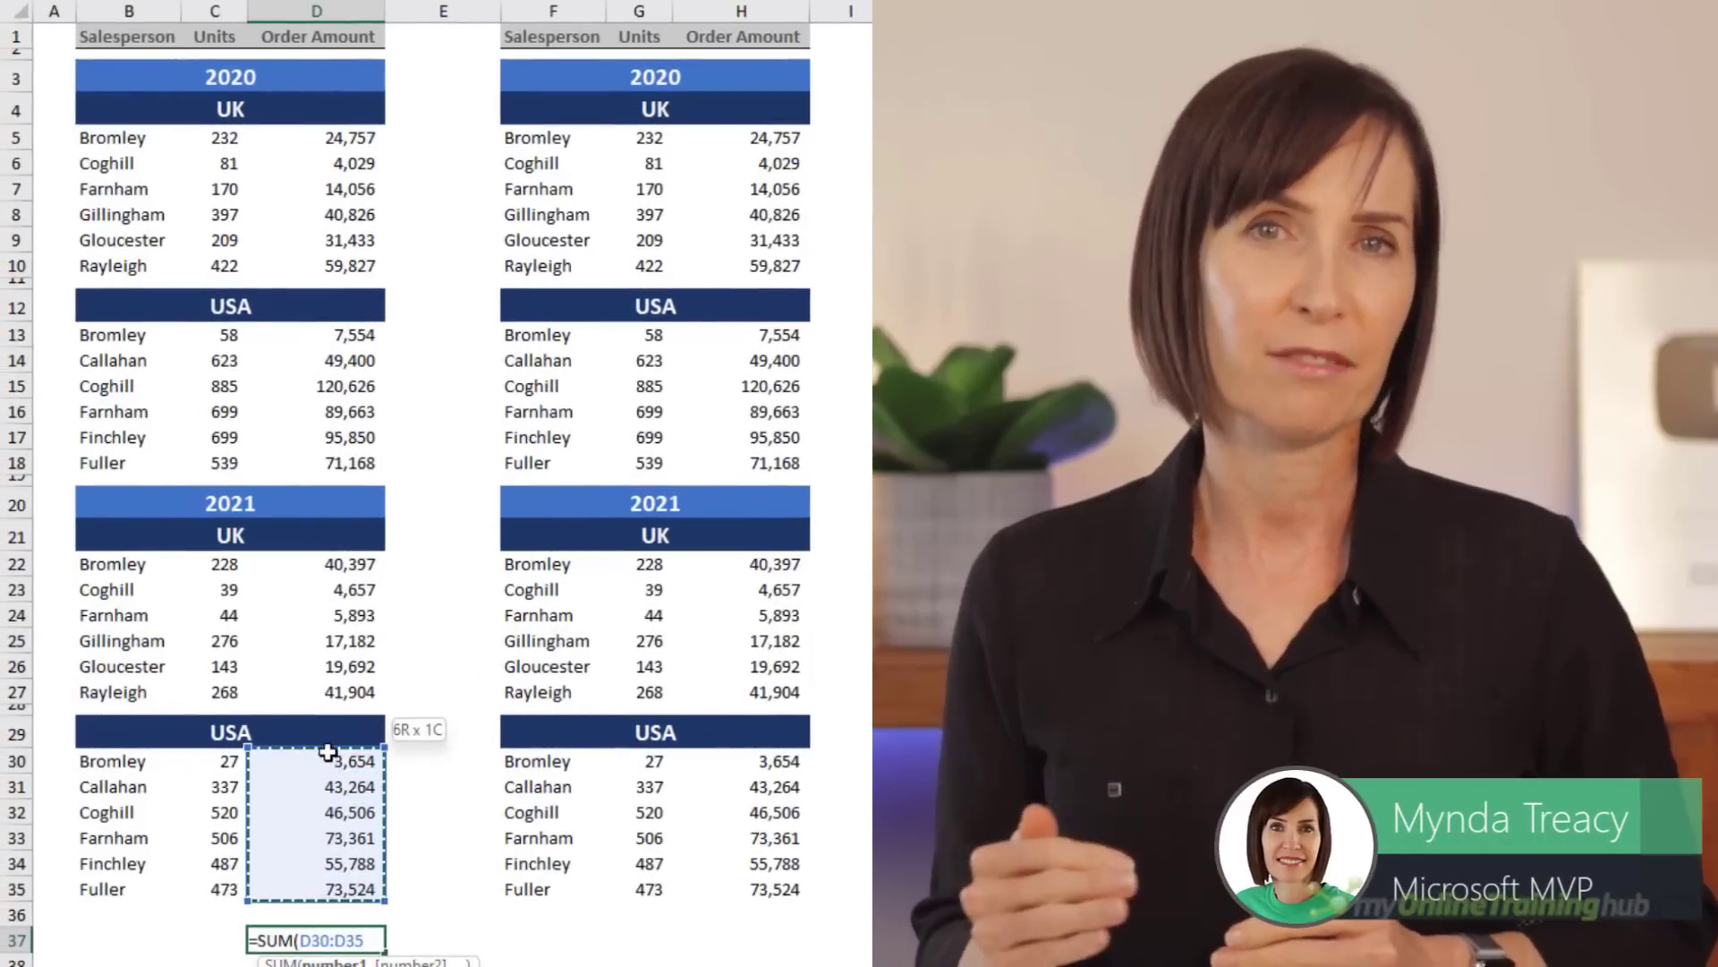
Sum the 2021 USA (D30:D35), 2021 UK (D22:D27) and 2020 USA (D13:D18) order amounts in B37
{"action": "mouse_move", "coordinate": [327, 752]}
{"action": "left_mouse_down"}
{"action": "mouse_move", "coordinate": [353, 690]}
{"action": "mouse_move", "coordinate": [353, 590]}
{"action": "mouse_move", "coordinate": [349, 761]}
{"action": "left_mouse_up"}
{"action": "left_click_drag", "start_coordinate": [338, 699], "coordinate": [345, 562]}
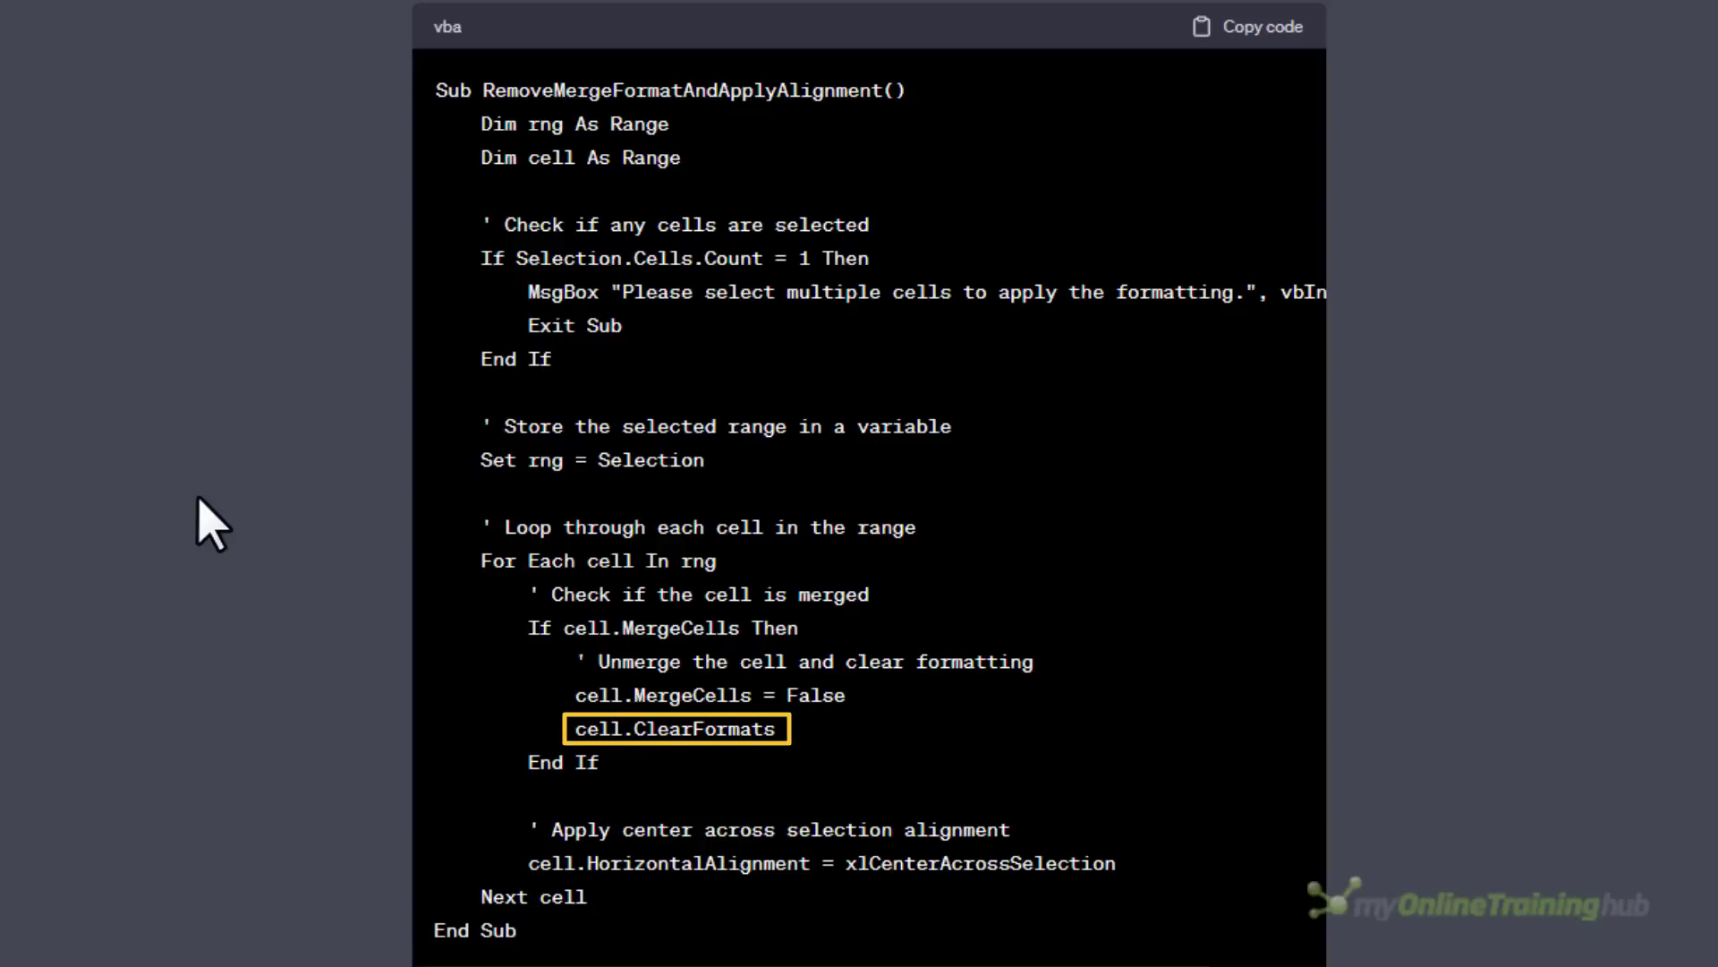
Copy the RemoveMergeFormatAndApplyAlignment VBA code from ChatGPT's answer
{"action": "left_click", "coordinate": [1253, 34]}
{"action": "scroll", "coordinate": [868, 484], "scroll_direction": "down", "scroll_amount": 1}
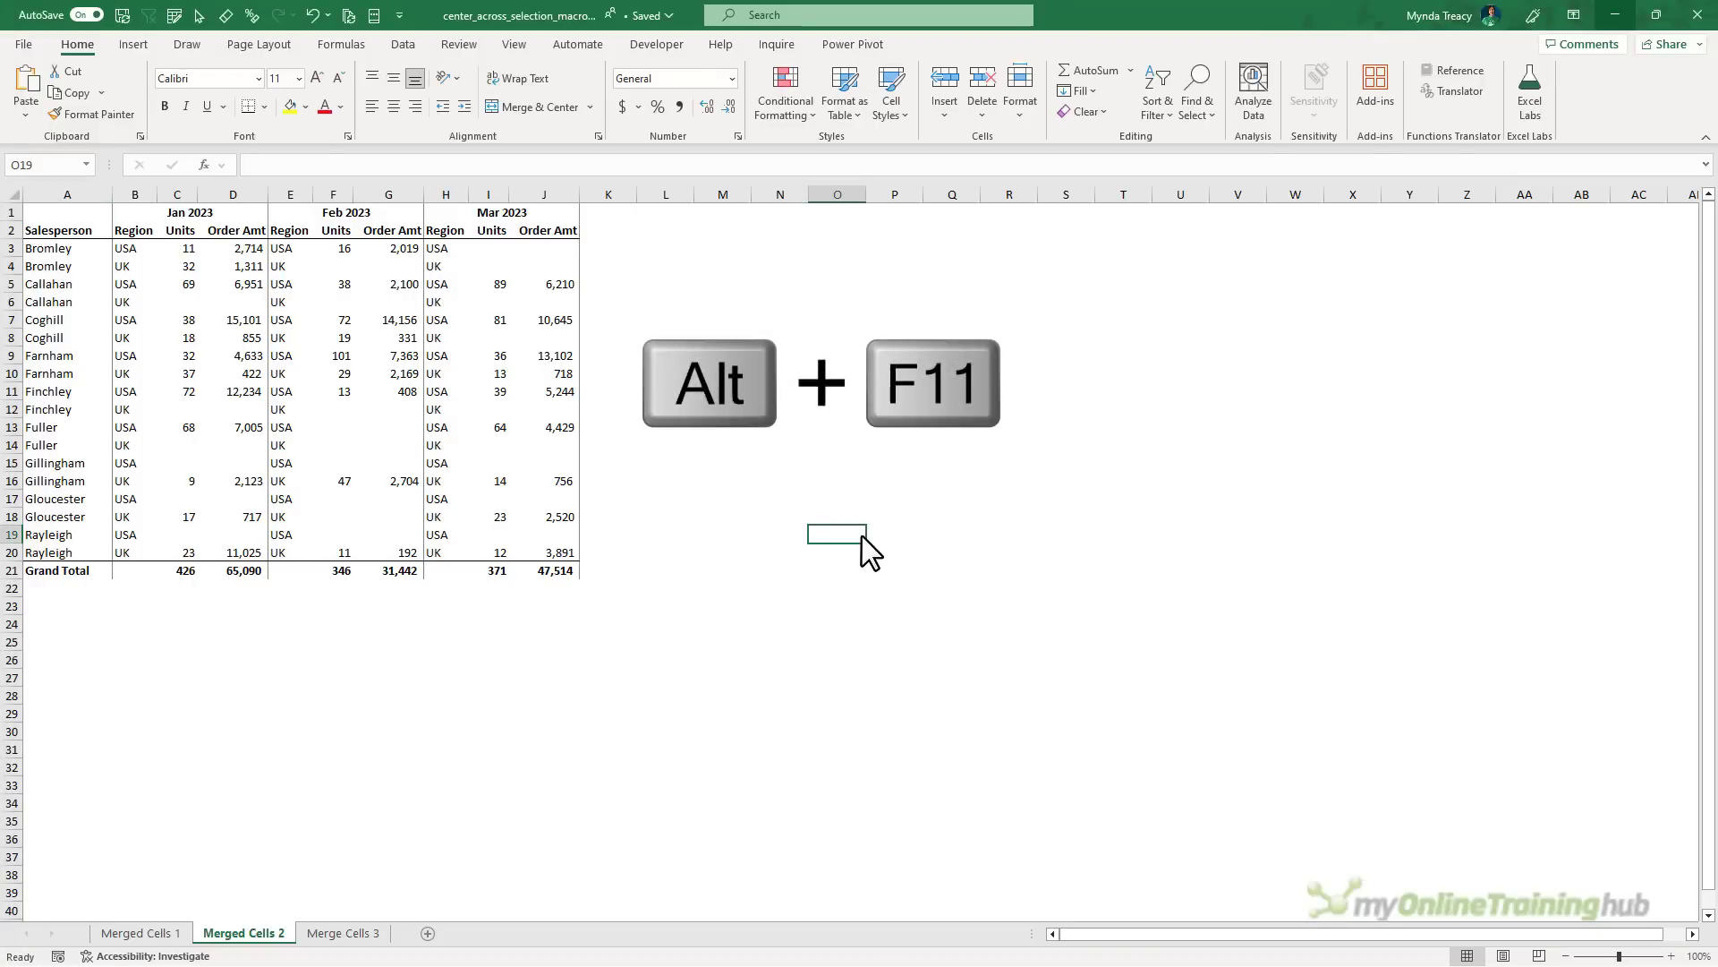
In the VBA editor, insert a new module under VBAProject (PERSONAL.XLSB)
{"action": "key", "text": "alt+F11"}
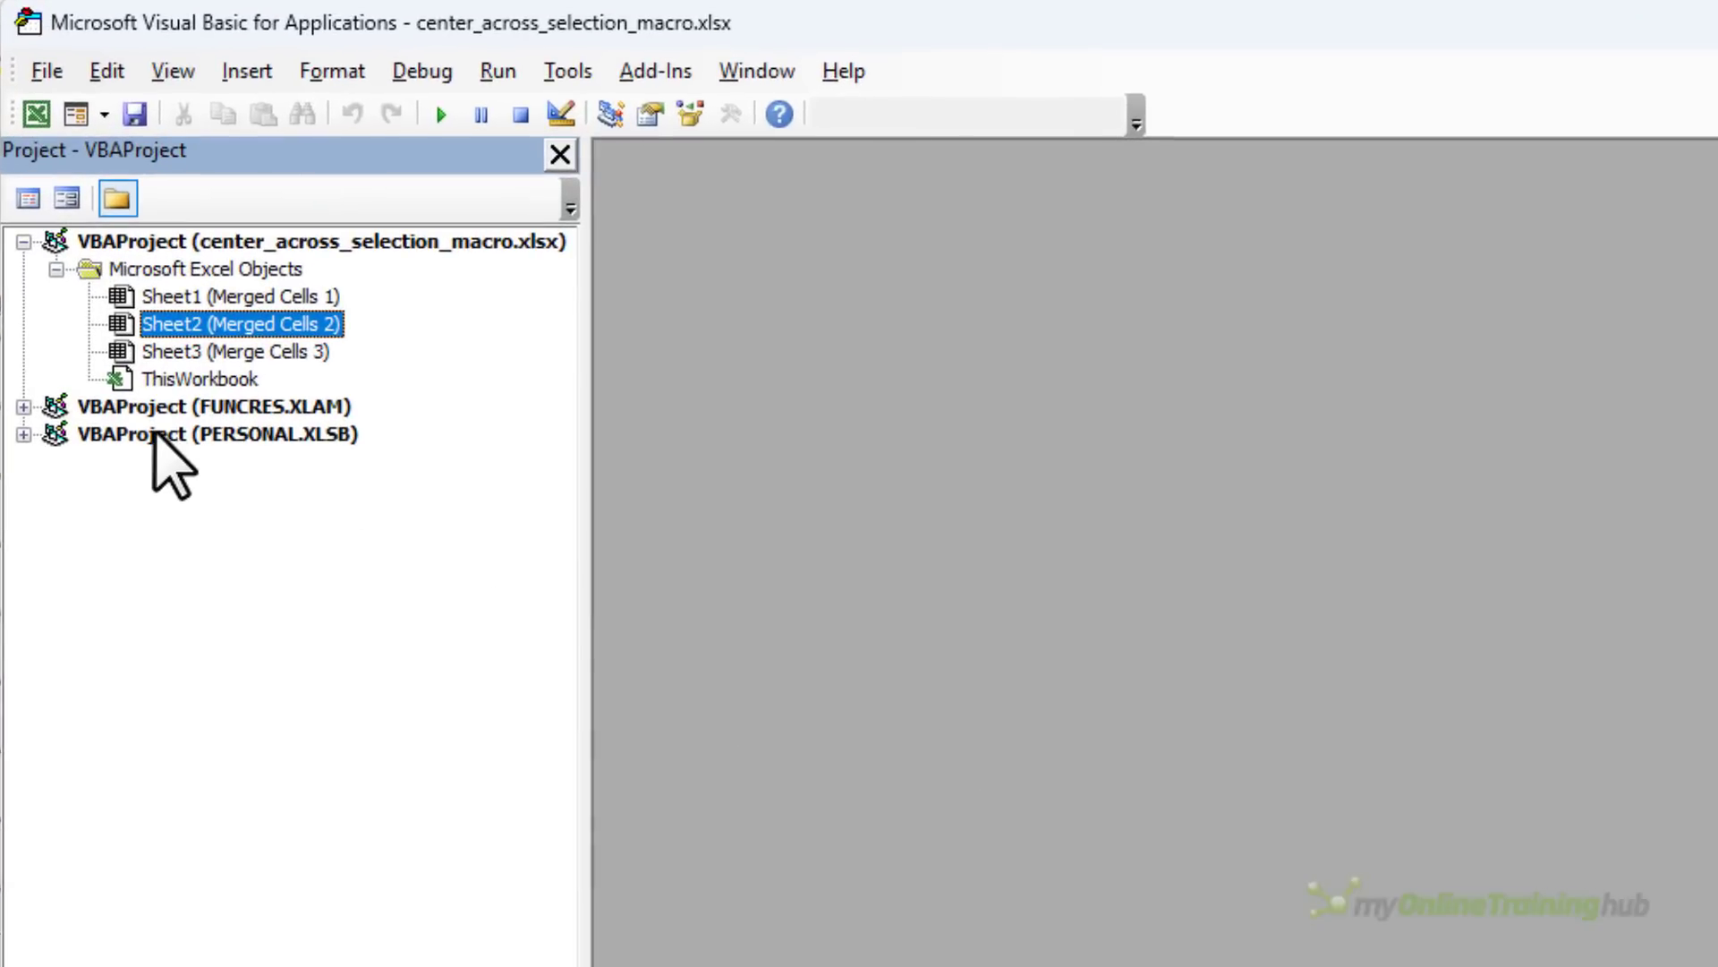
{"action": "right_click", "coordinate": [160, 435]}
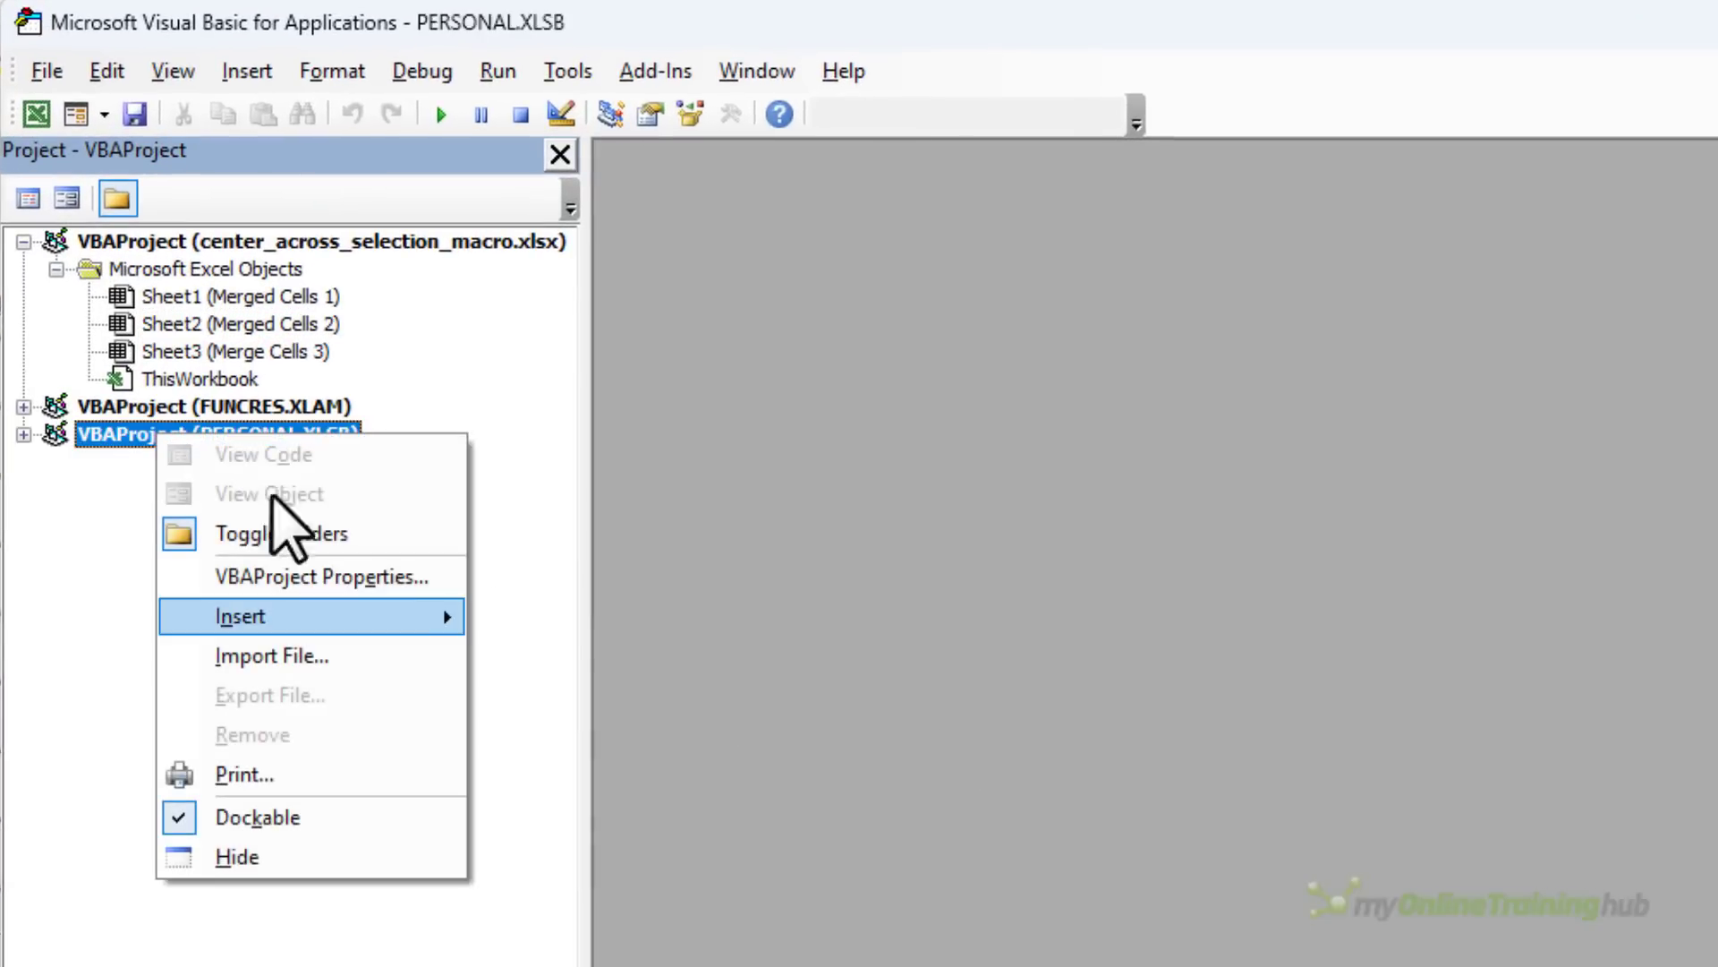
{"action": "mouse_move", "coordinate": [358, 617]}
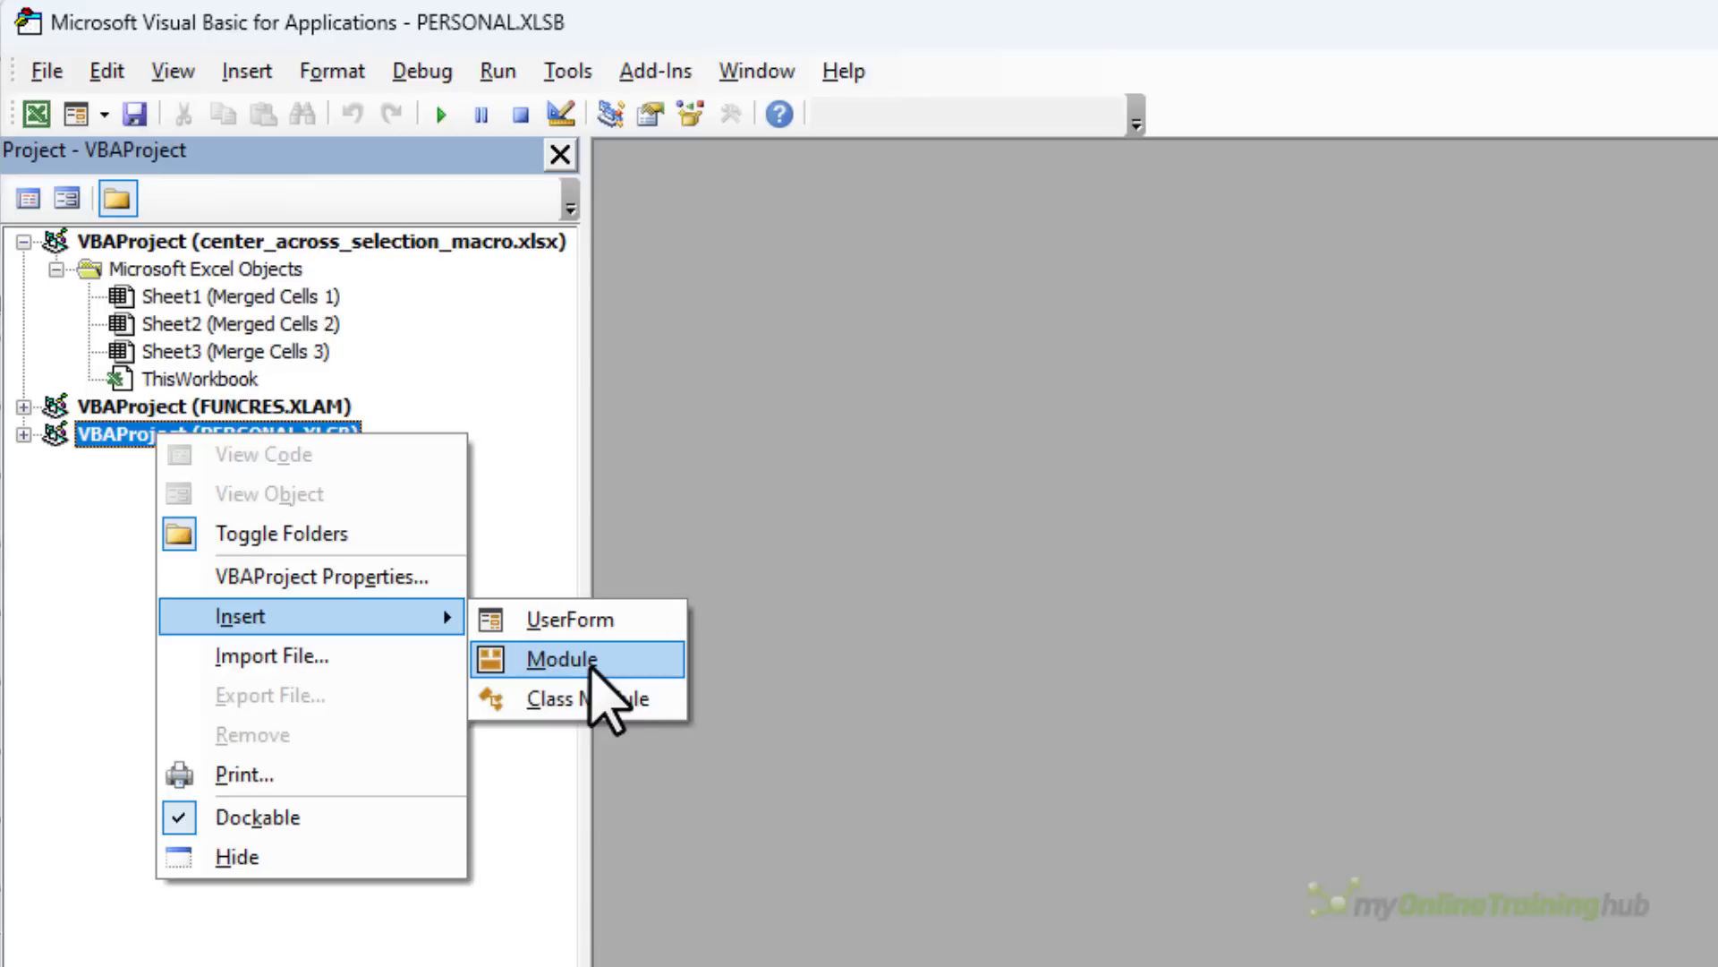
{"action": "left_click", "coordinate": [591, 669]}
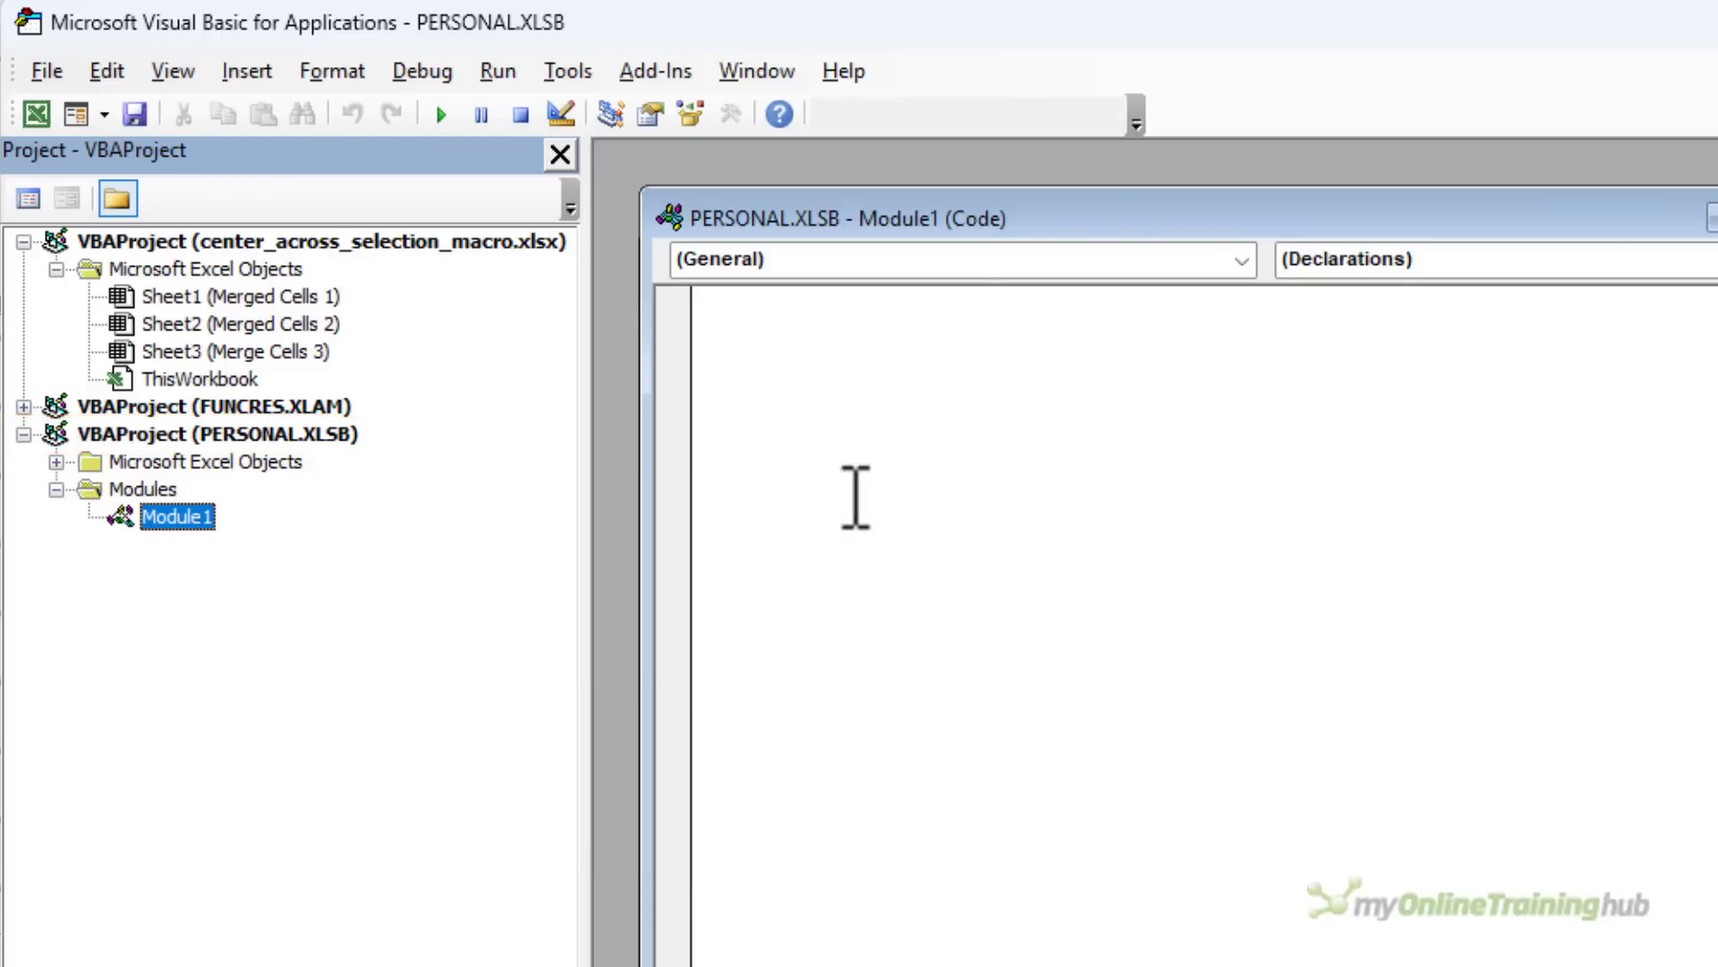
Paste the macro into Module1, deleting the cell.ClearFormats line and 'and clear formatting' comment words
{"action": "left_click", "coordinate": [890, 327]}
{"action": "key", "text": "ctrl+v"}
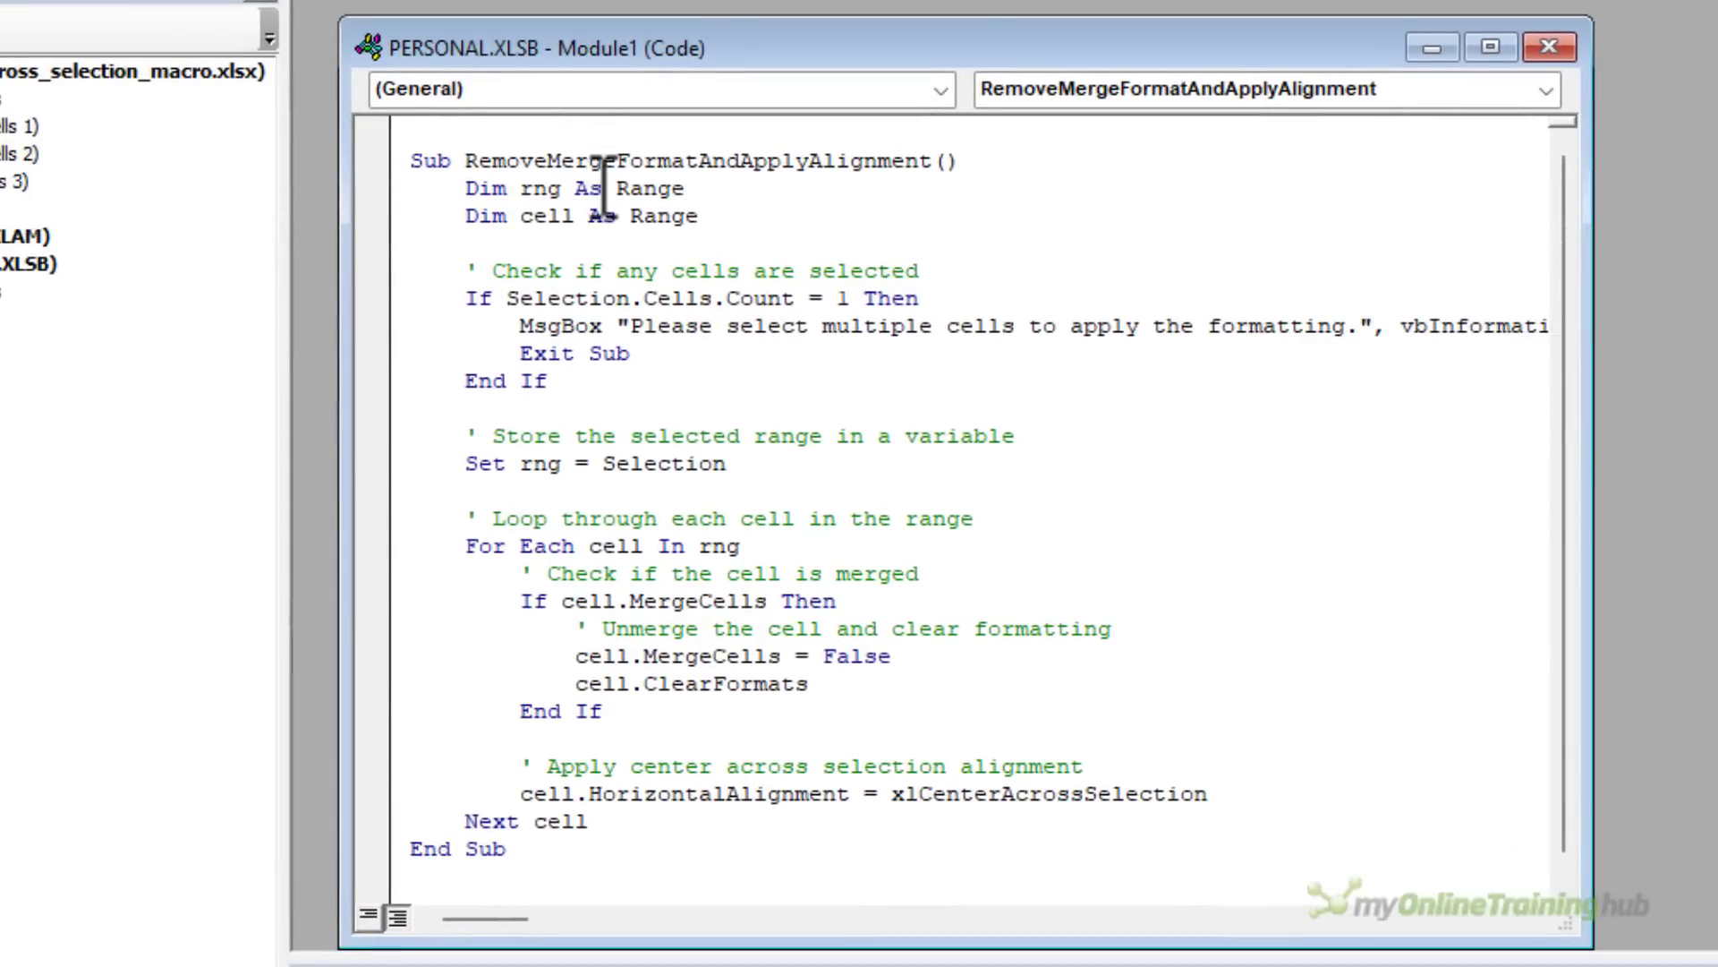
{"action": "left_click_drag", "start_coordinate": [842, 688], "coordinate": [574, 689]}
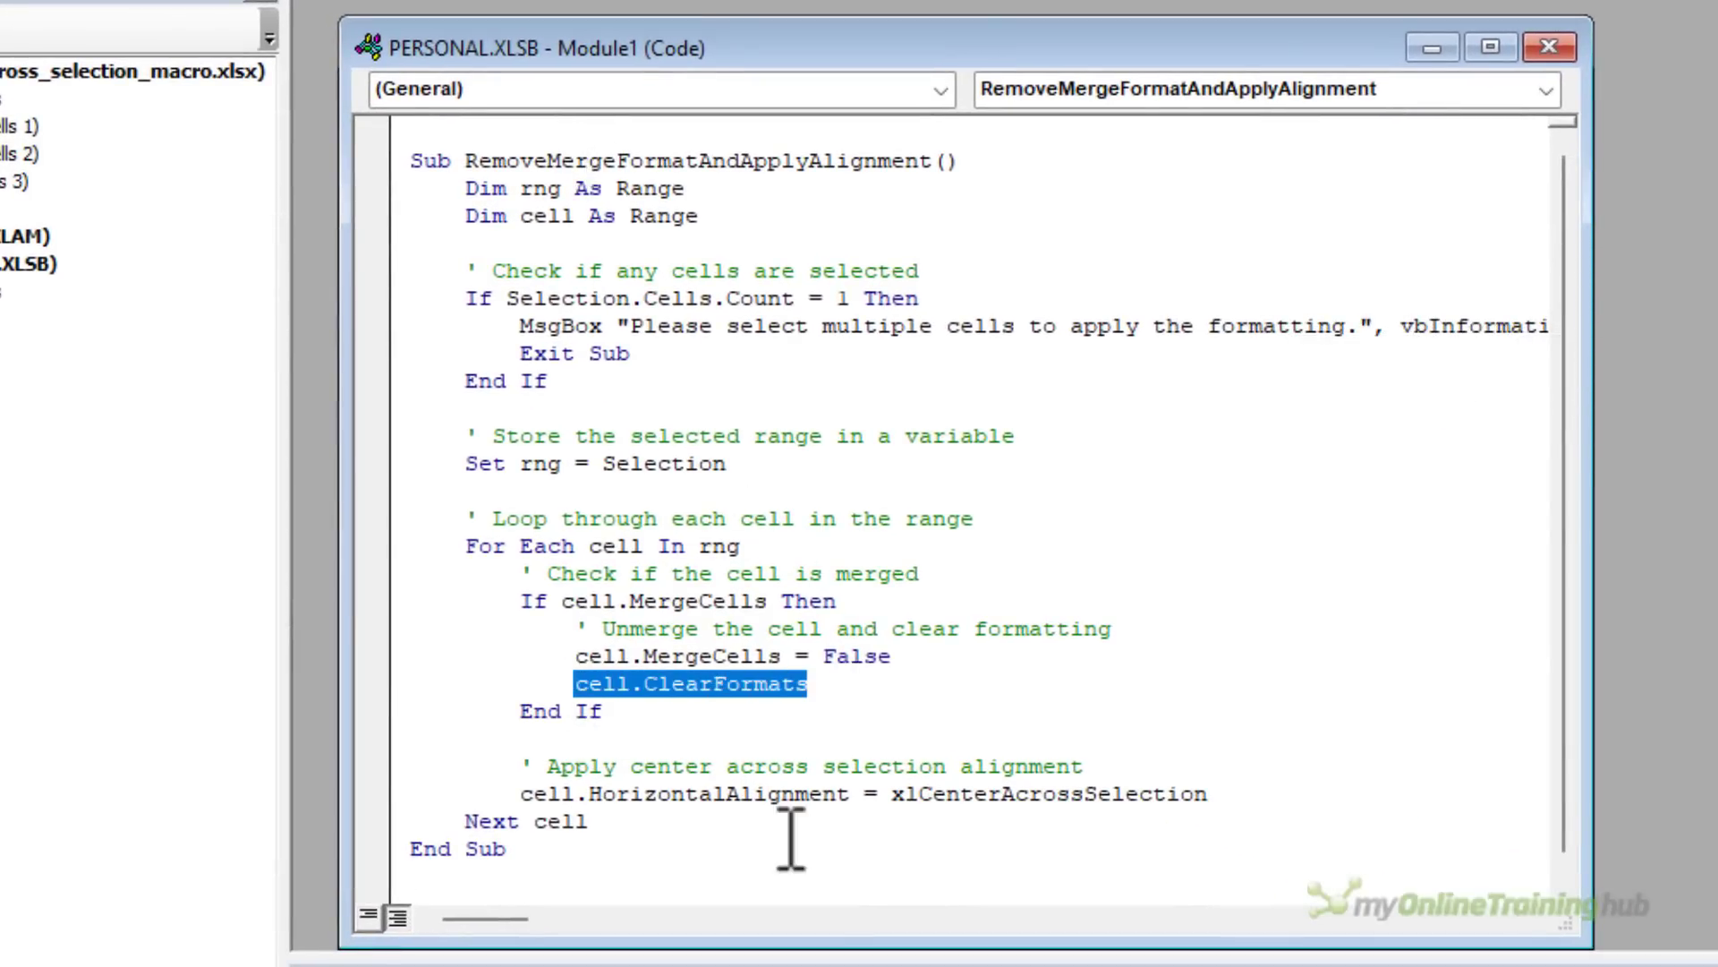
{"action": "key", "text": "Delete"}
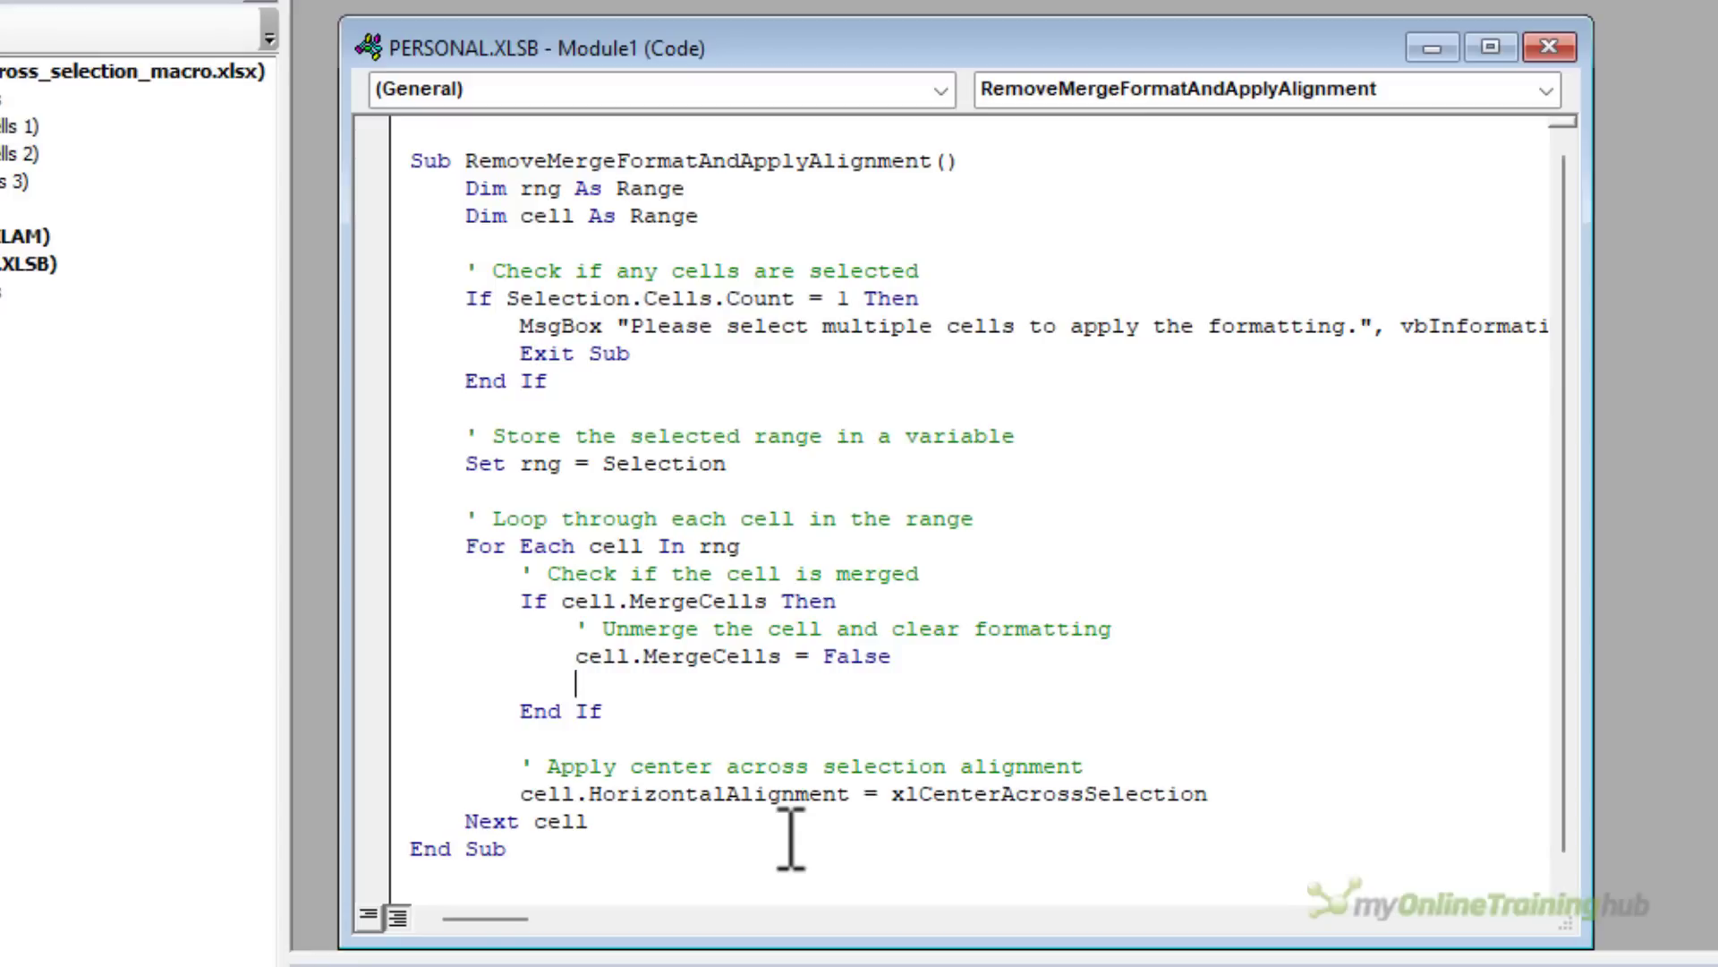
{"action": "key", "text": "Delete"}
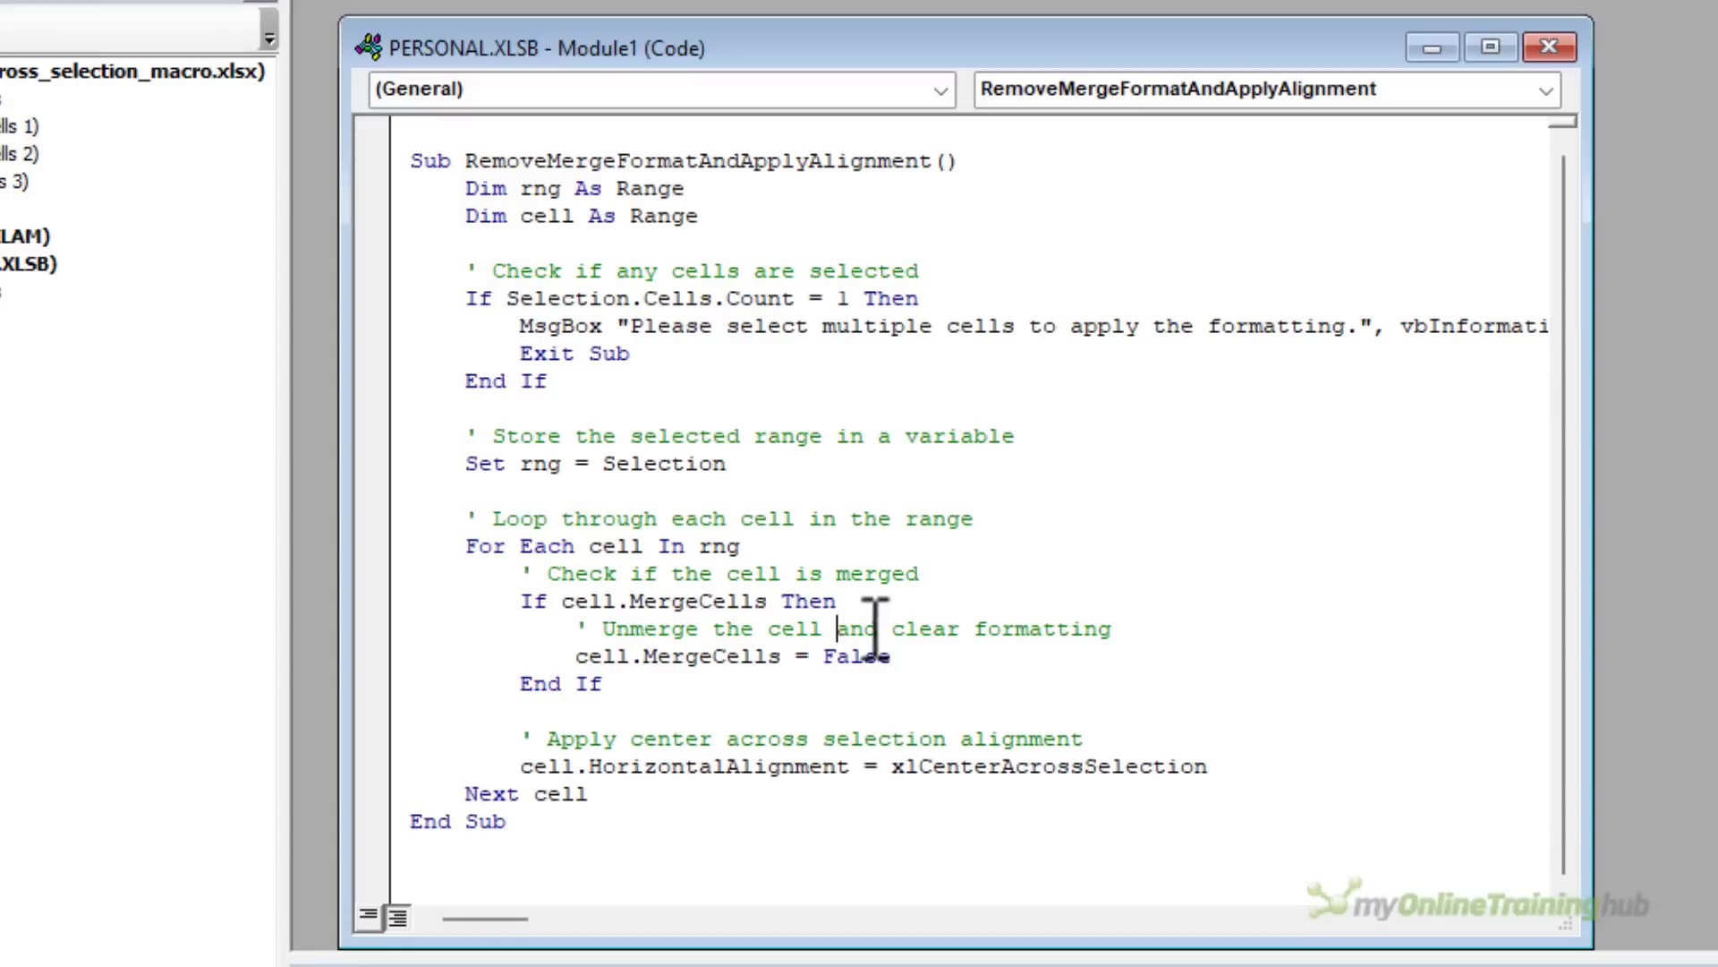
{"action": "left_click_drag", "start_coordinate": [835, 630], "coordinate": [1120, 635]}
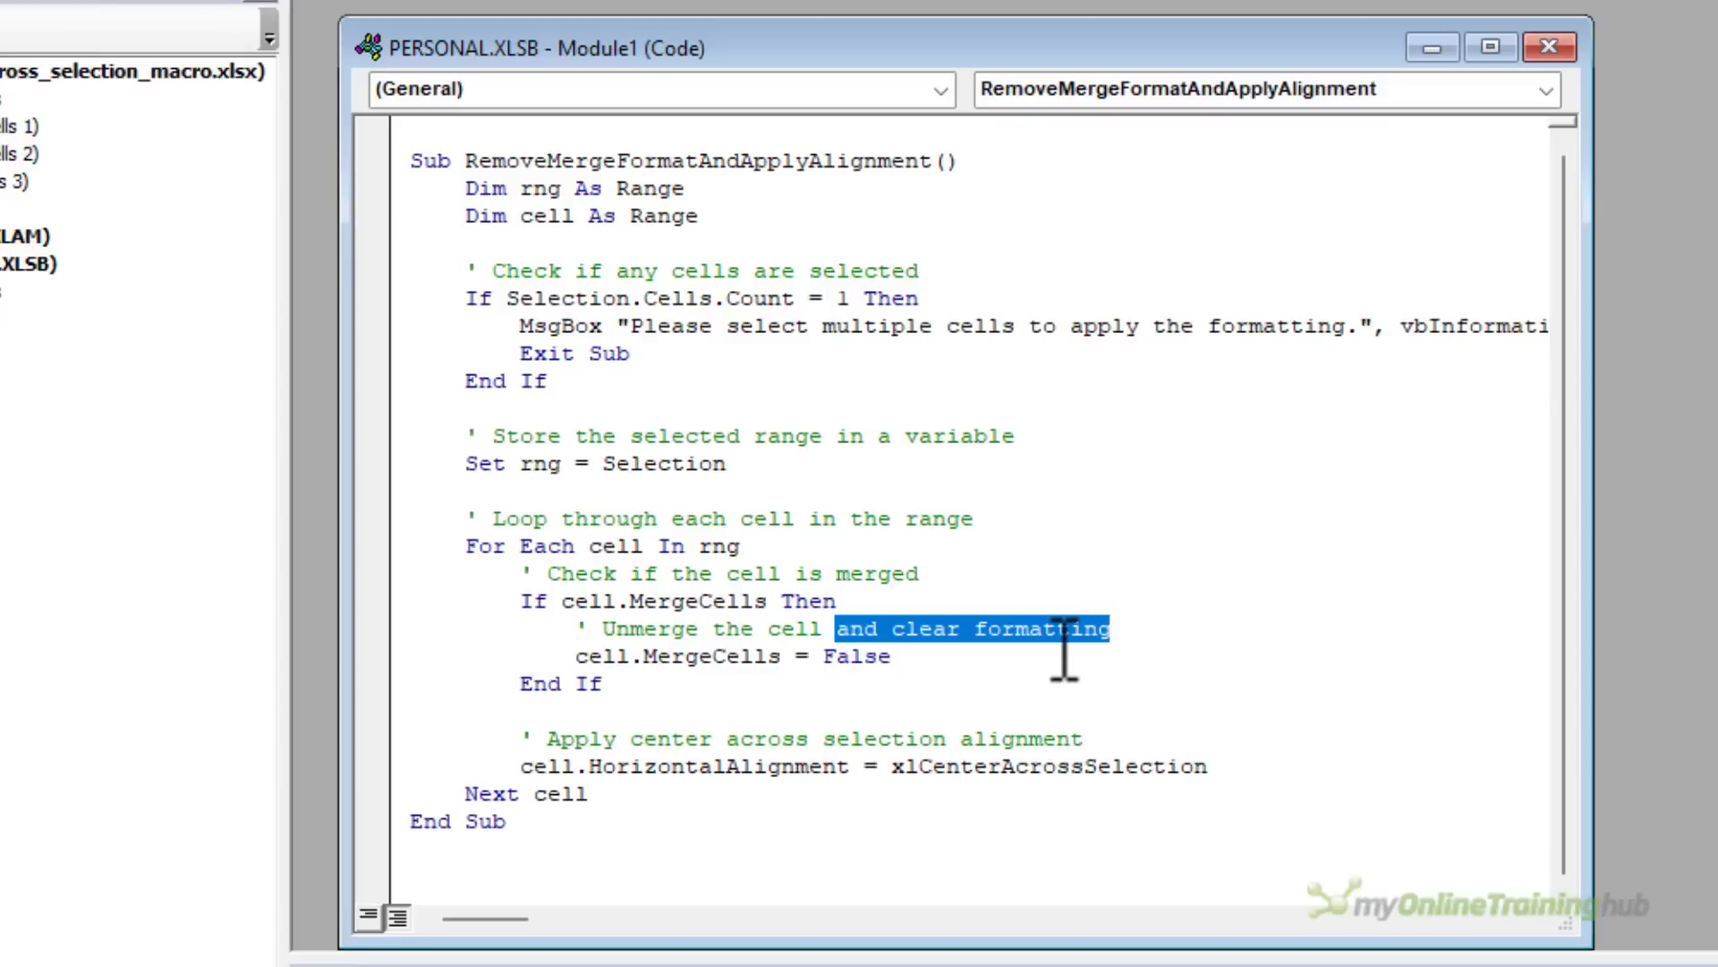
{"action": "key", "text": "Delete"}
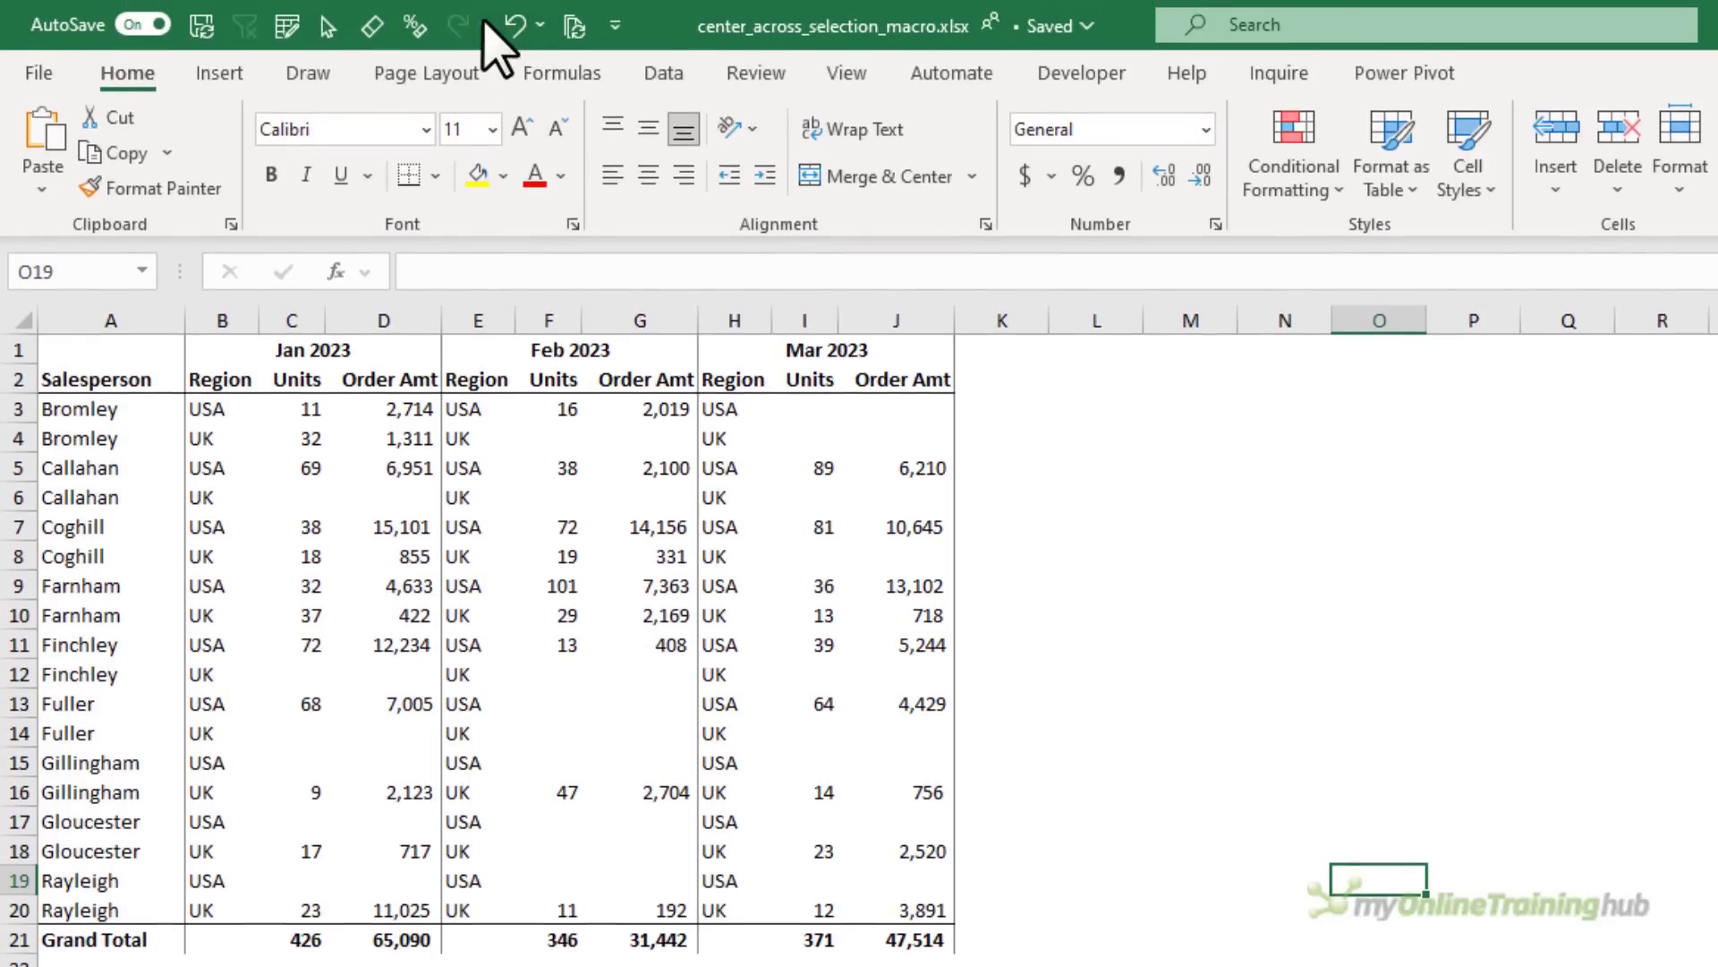
Add the PERSONAL.XLSB RemoveMergeFormatAndApplyAlignment macro to the Quick Access Toolbar in Excel Options
{"action": "right_click", "coordinate": [483, 22]}
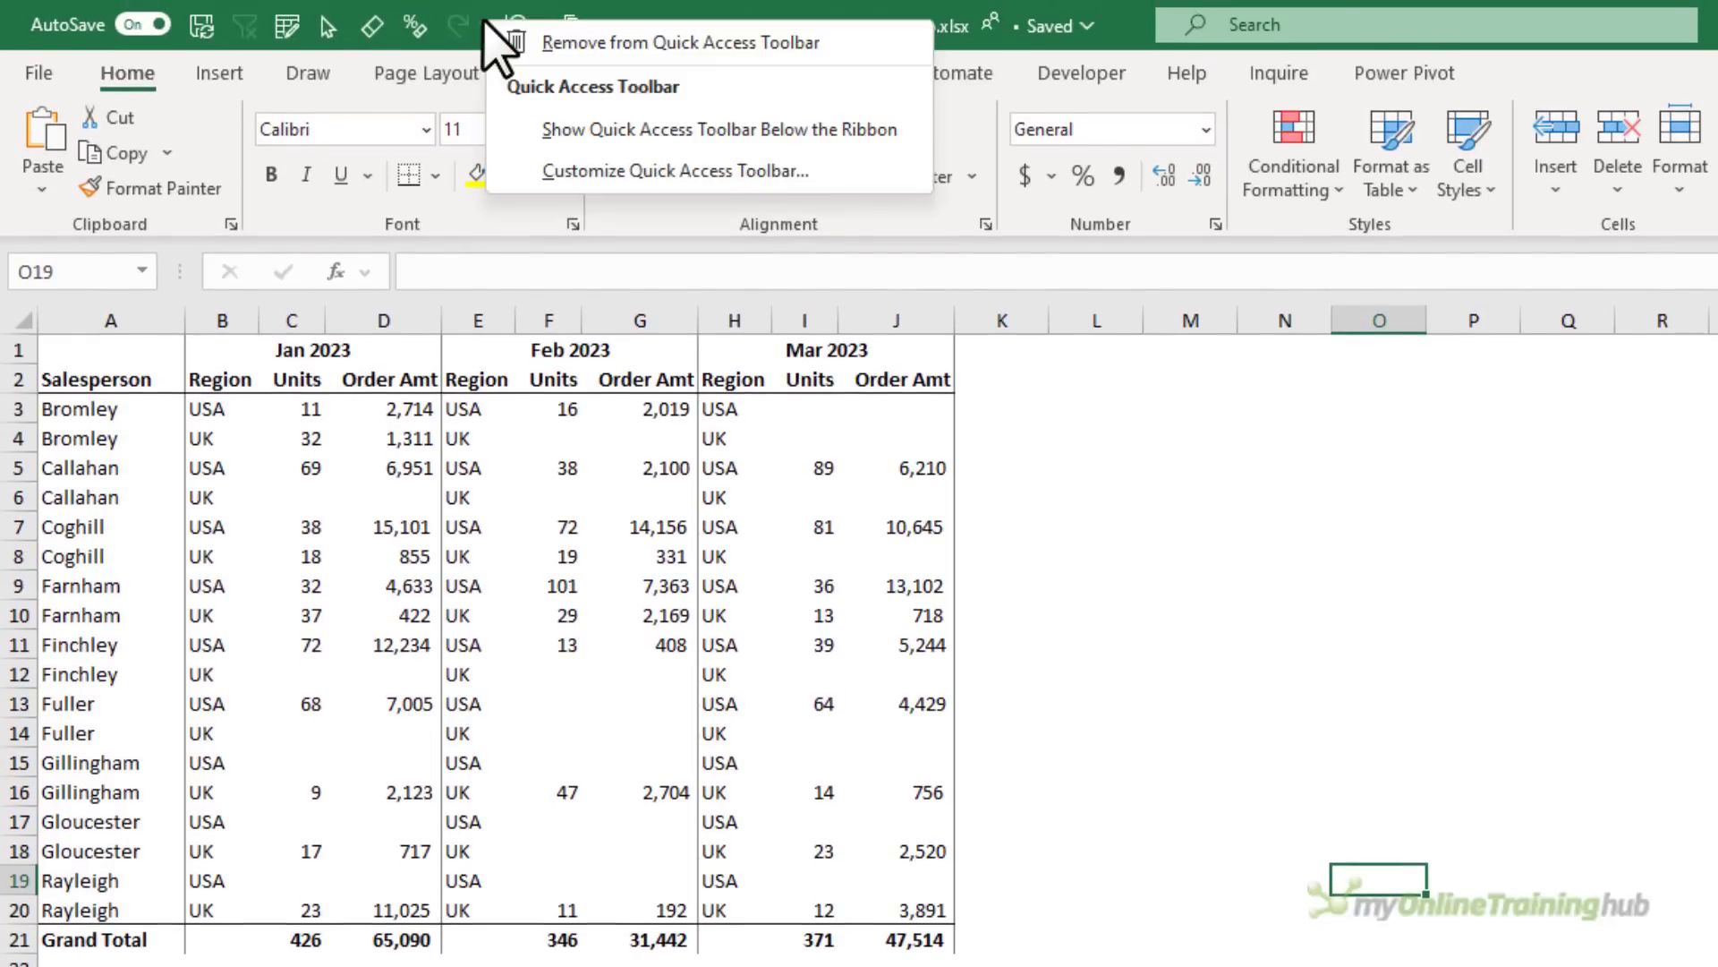
{"action": "left_click", "coordinate": [848, 170]}
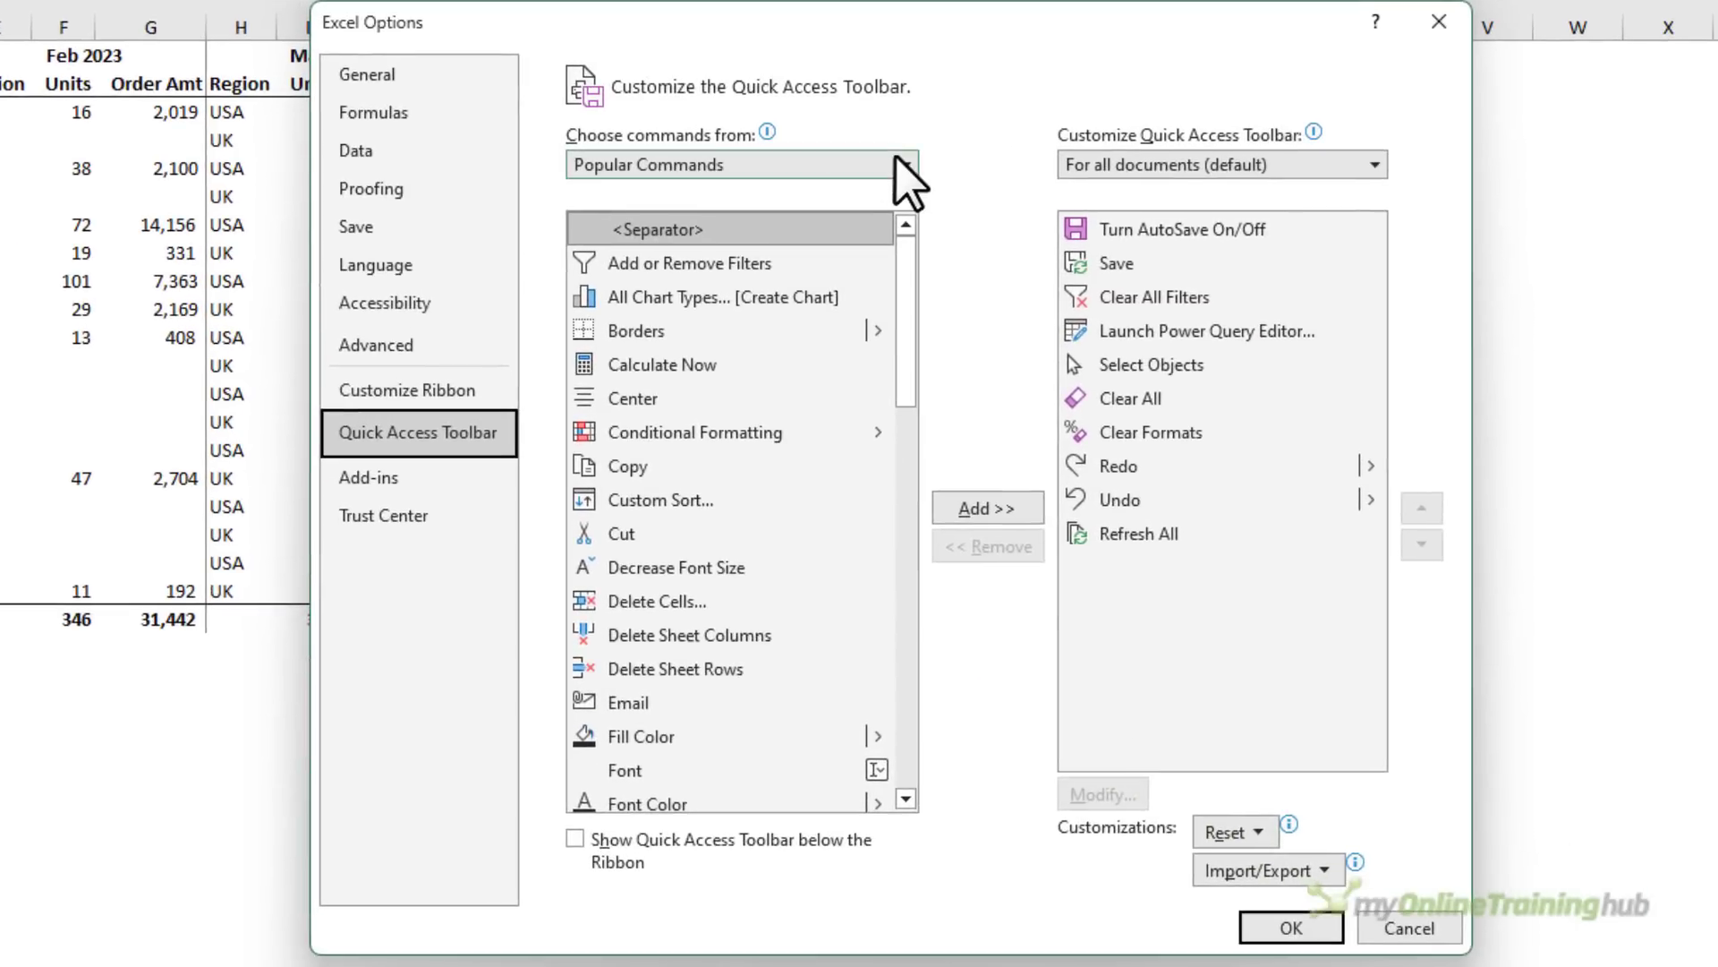
{"action": "left_click", "coordinate": [1389, 457]}
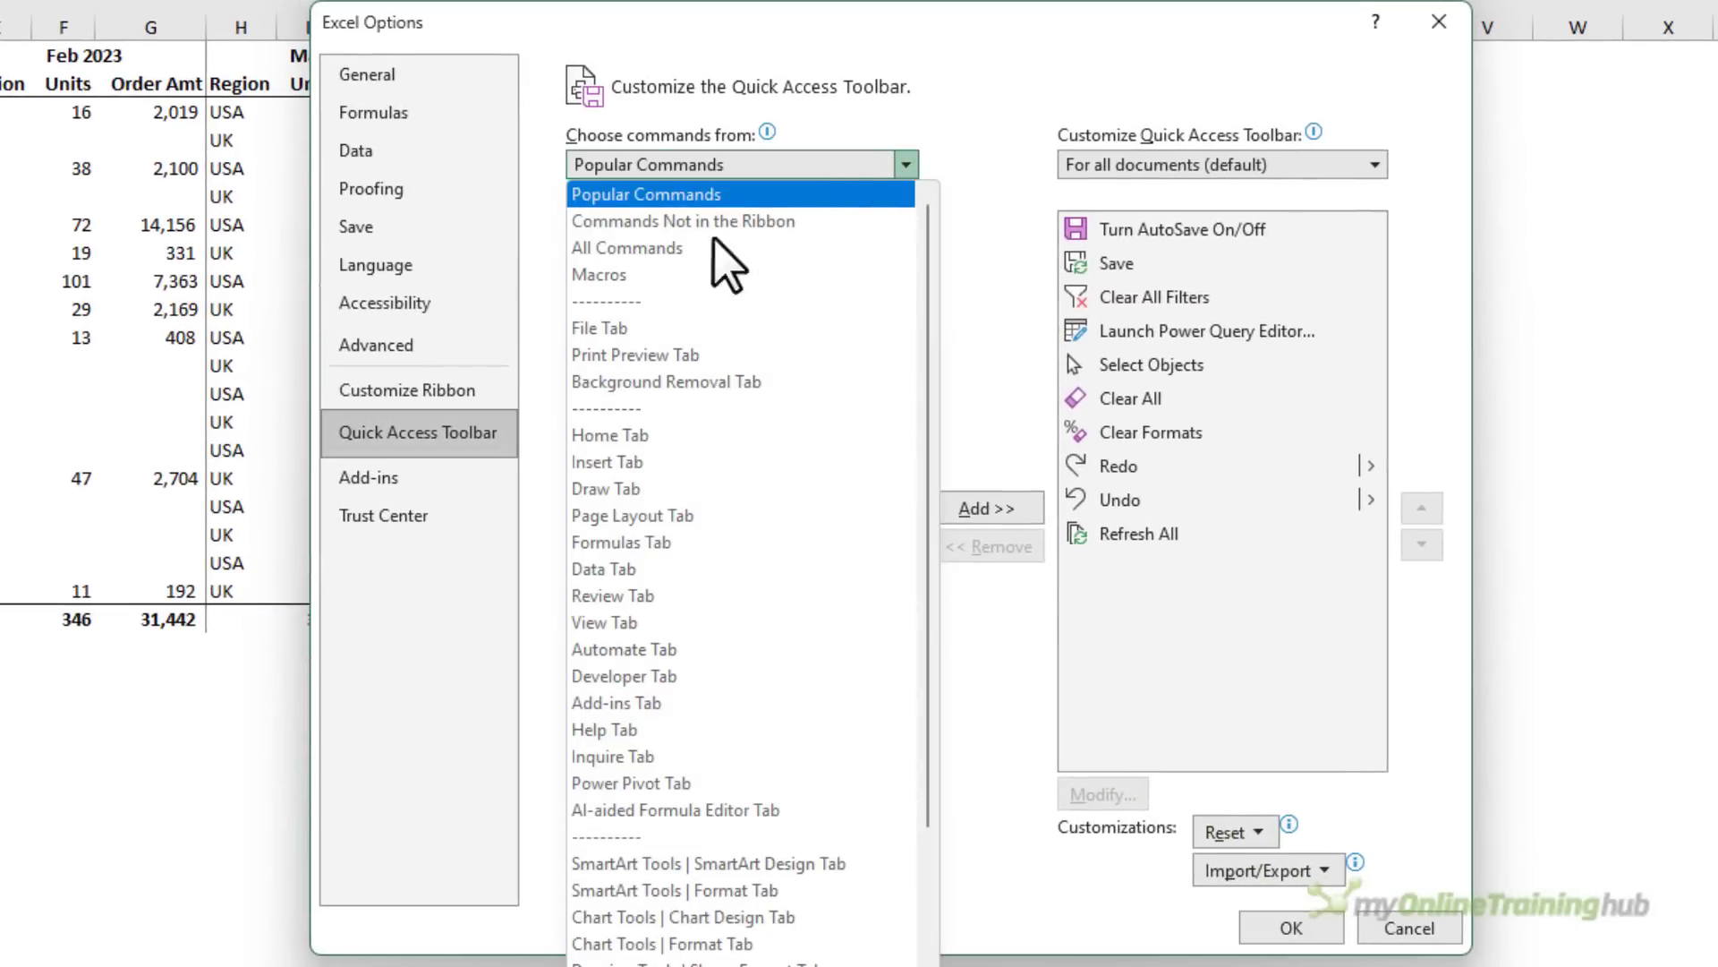
{"action": "left_click", "coordinate": [628, 275]}
{"action": "left_click_drag", "start_coordinate": [907, 401], "coordinate": [890, 585]}
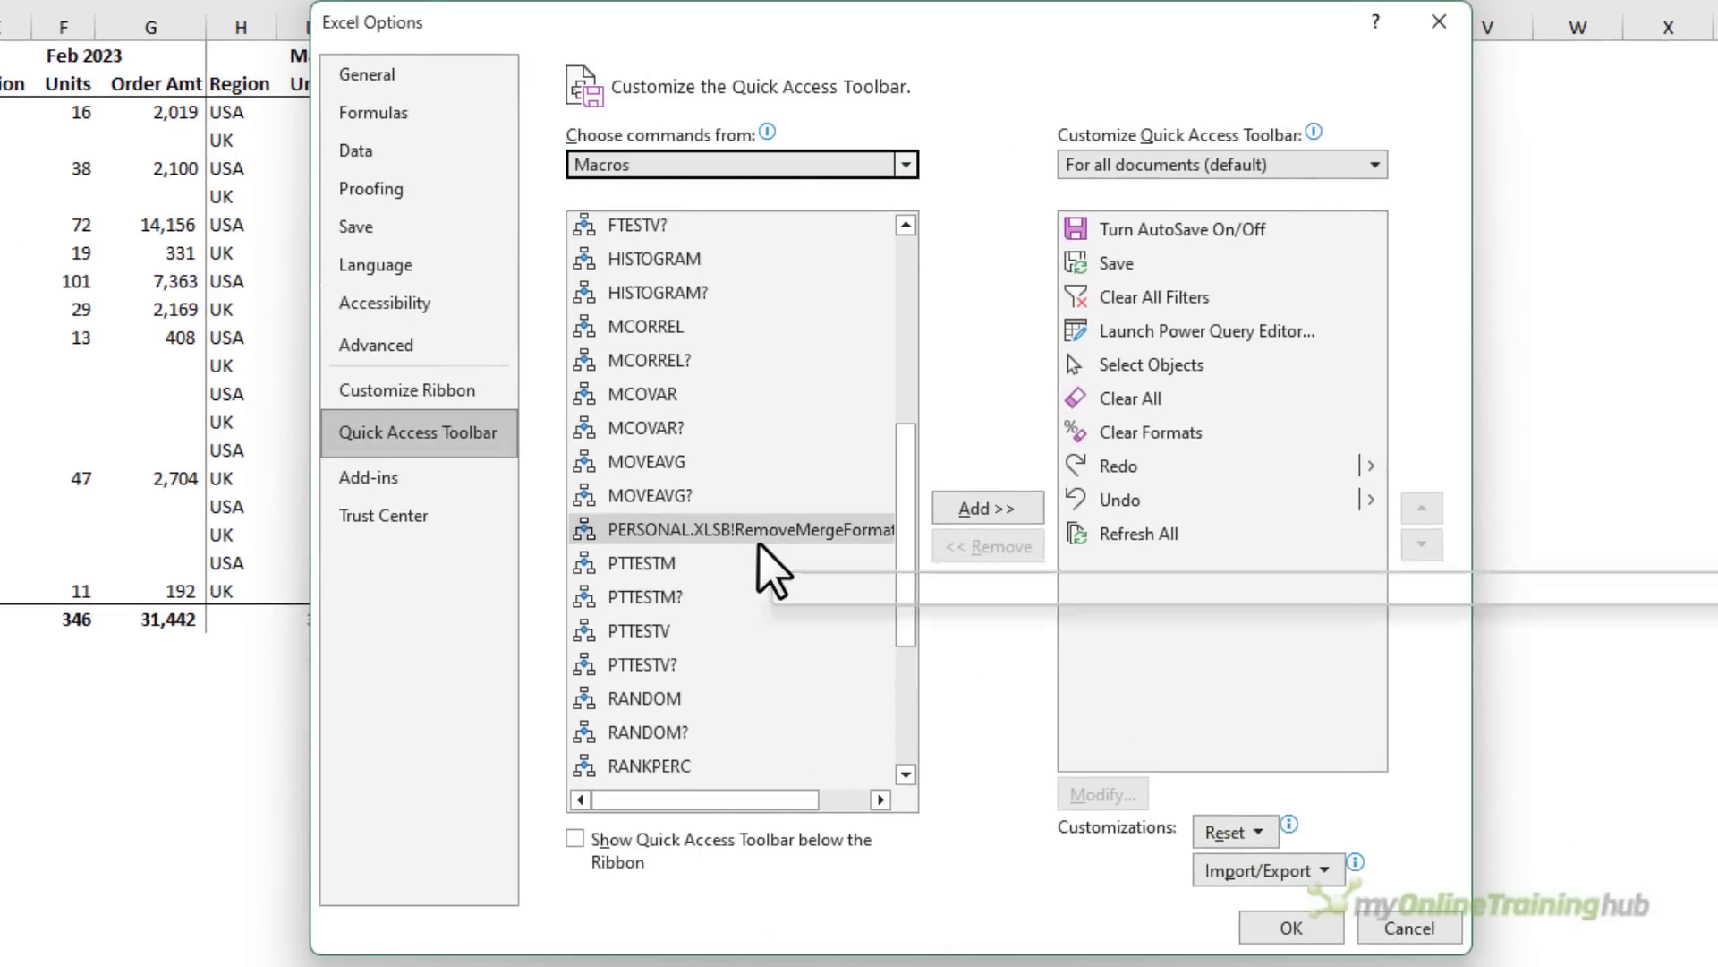
{"action": "left_click", "coordinate": [712, 530]}
{"action": "left_click", "coordinate": [985, 509]}
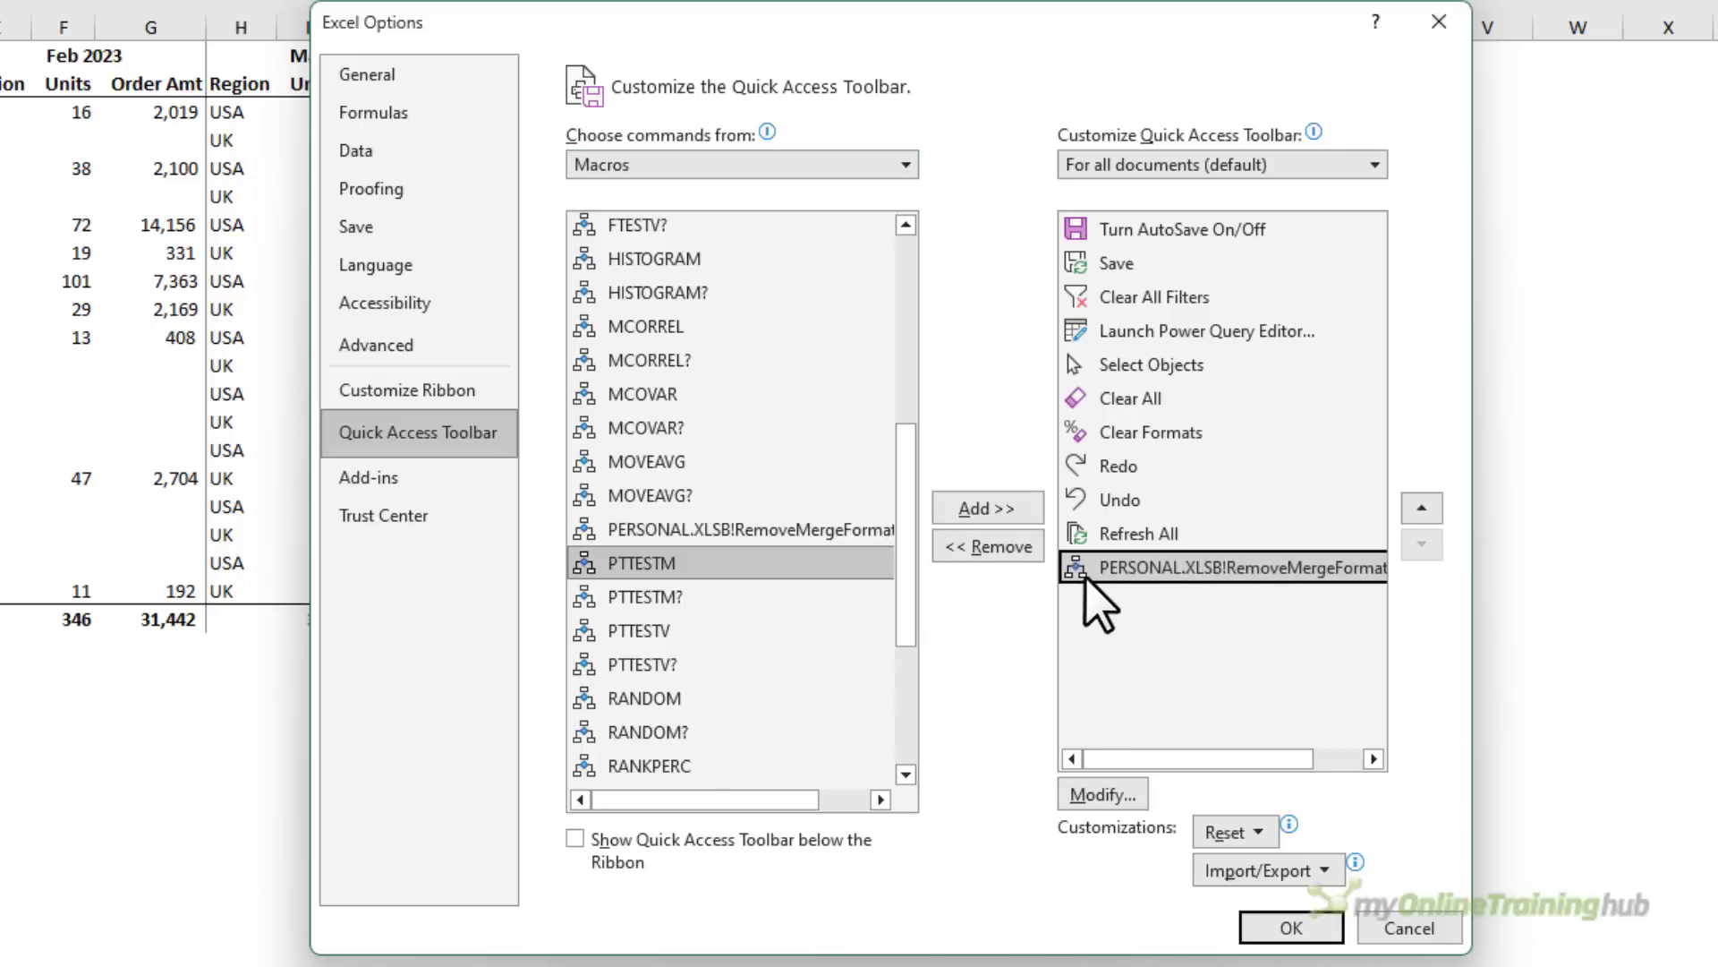
Give the macro's toolbar button a new icon and save the options
{"action": "left_click", "coordinate": [1123, 797]}
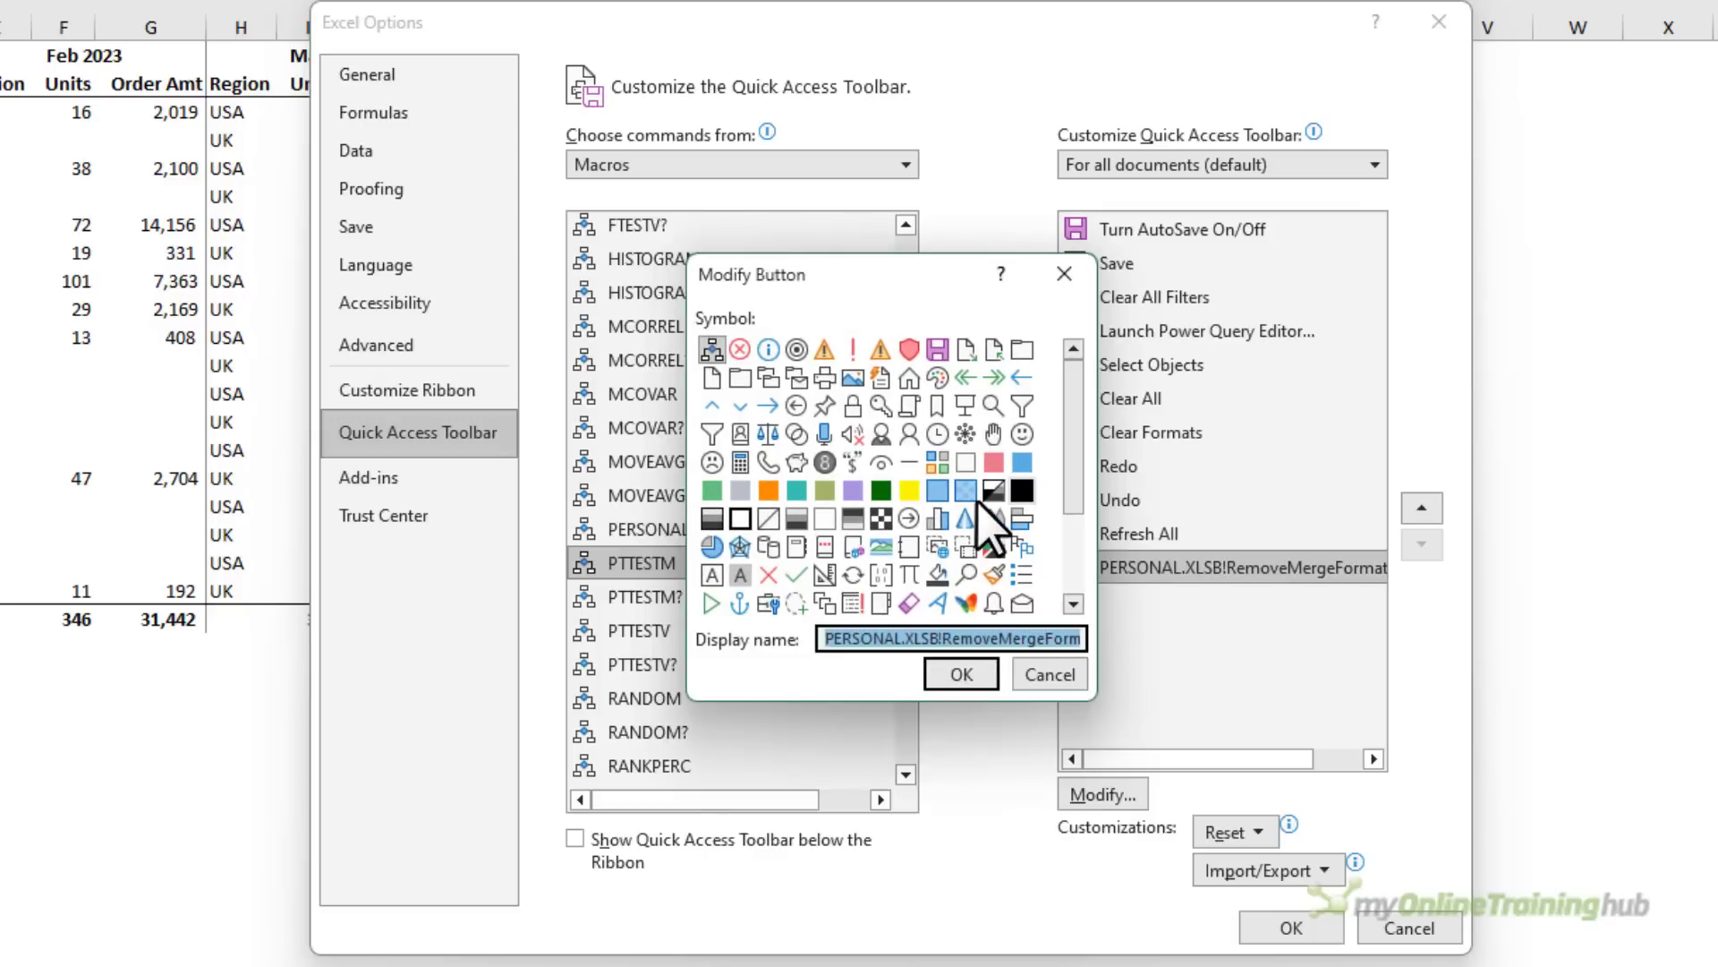
{"action": "left_click", "coordinate": [824, 546]}
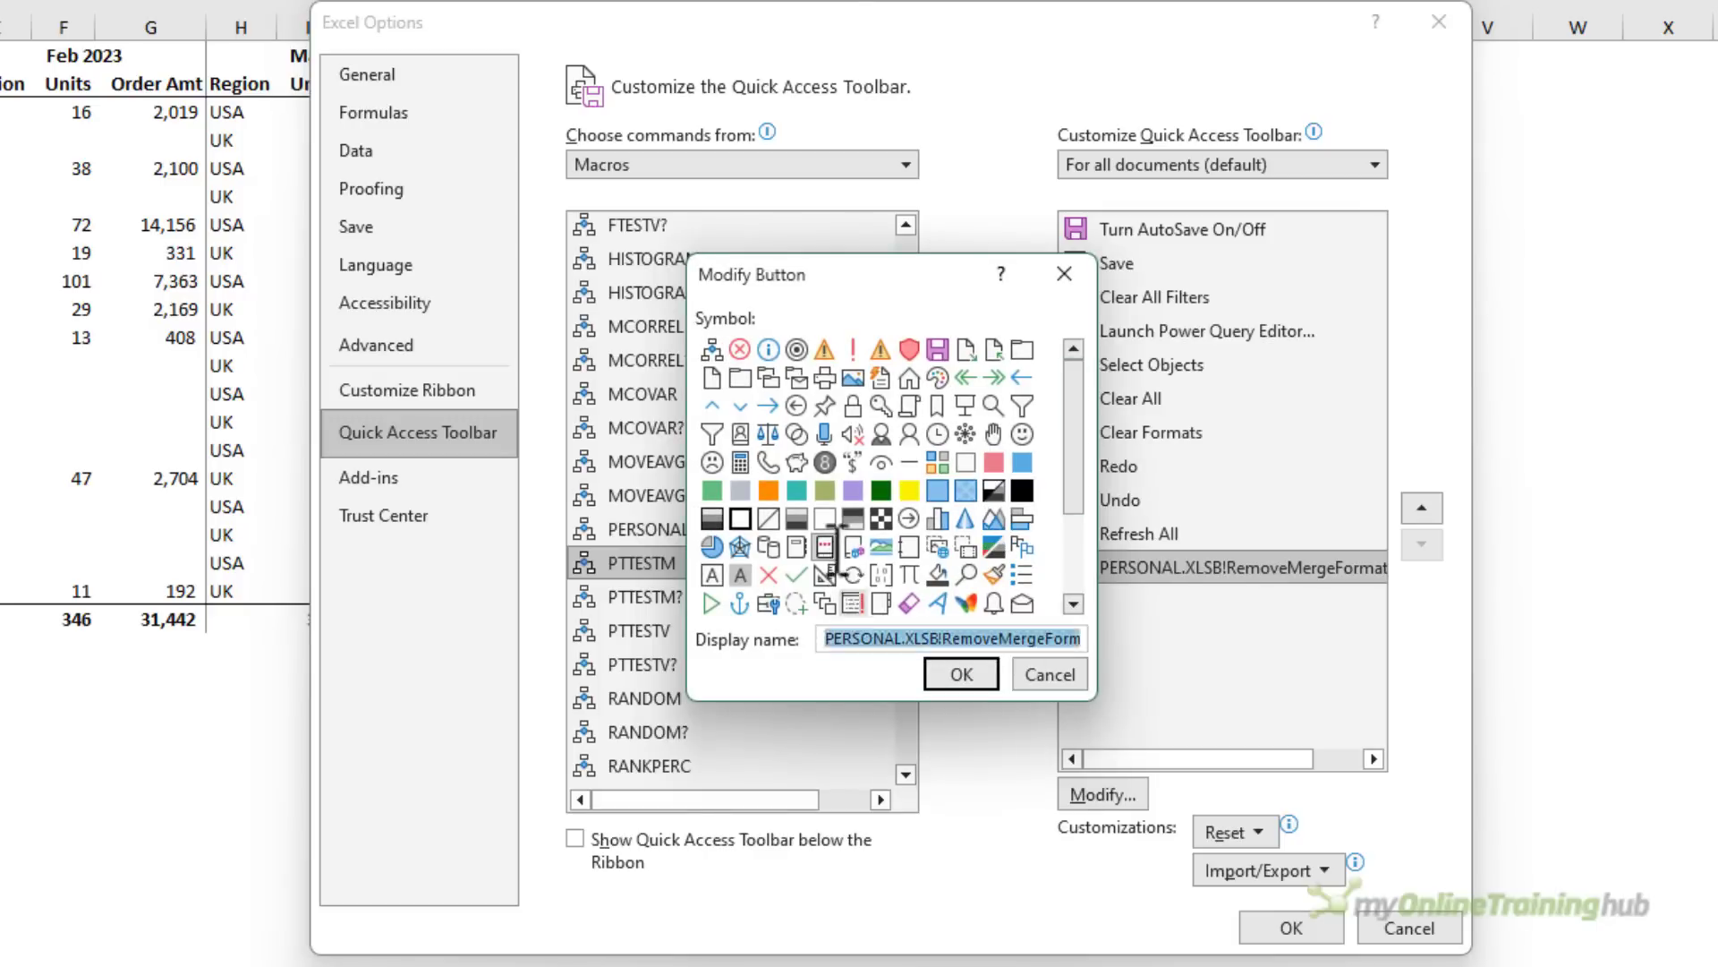
{"action": "left_click", "coordinate": [960, 674]}
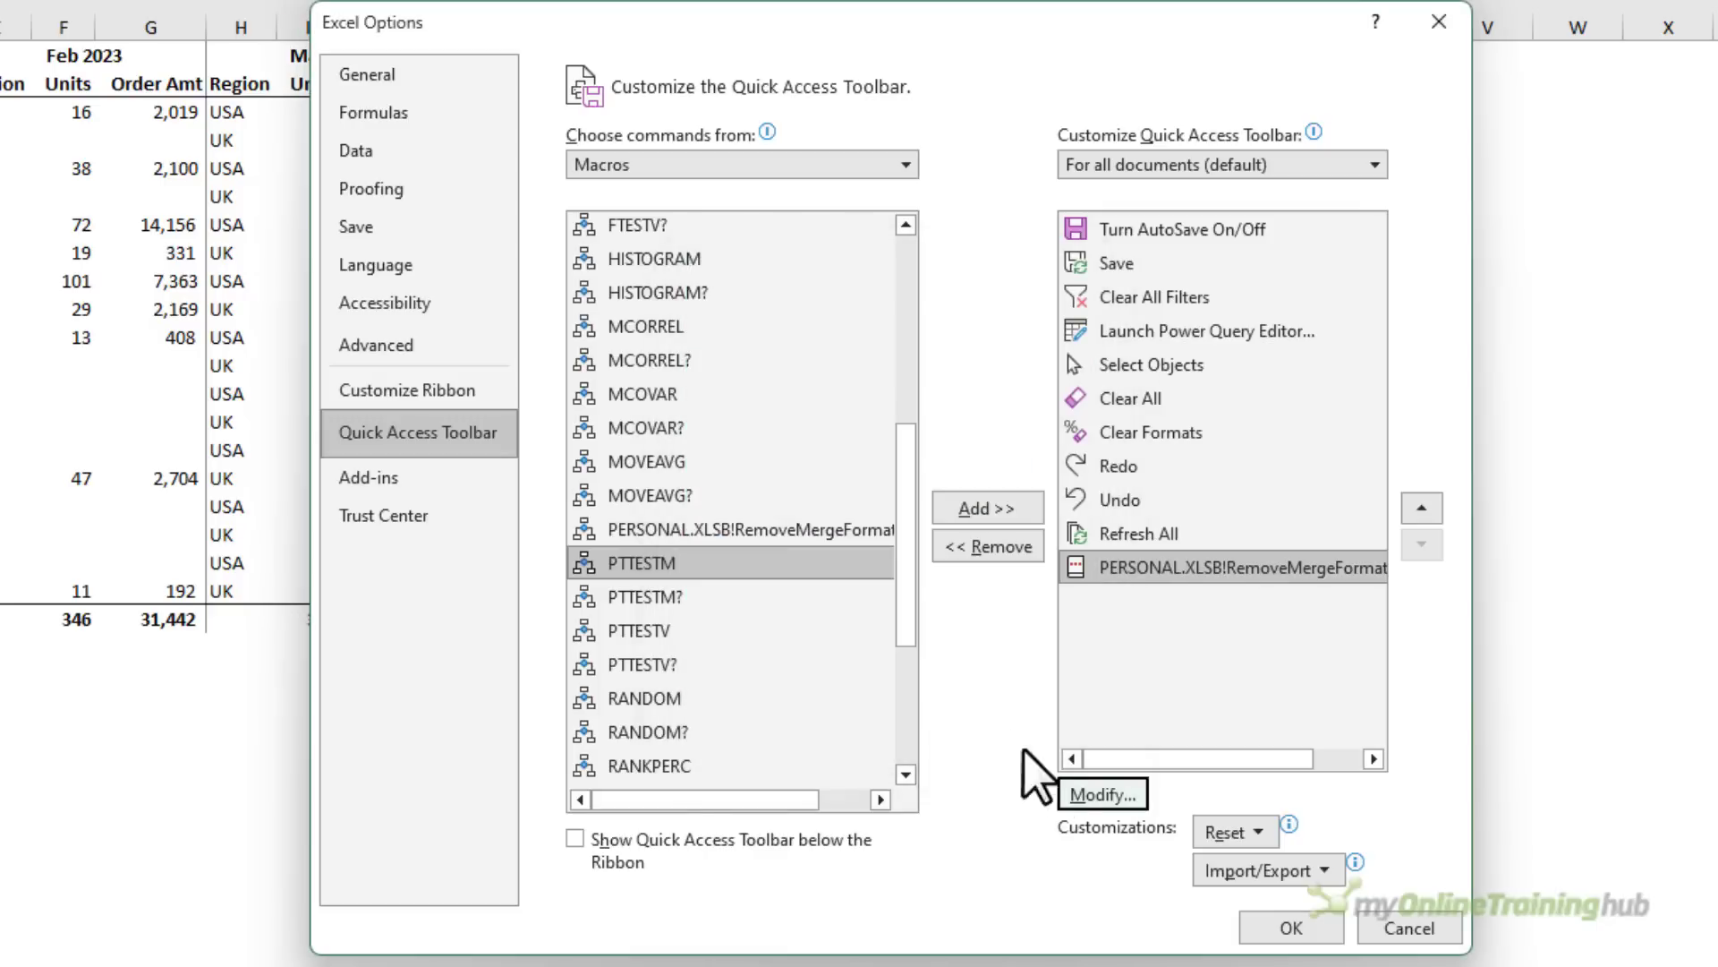
{"action": "left_click", "coordinate": [1266, 926]}
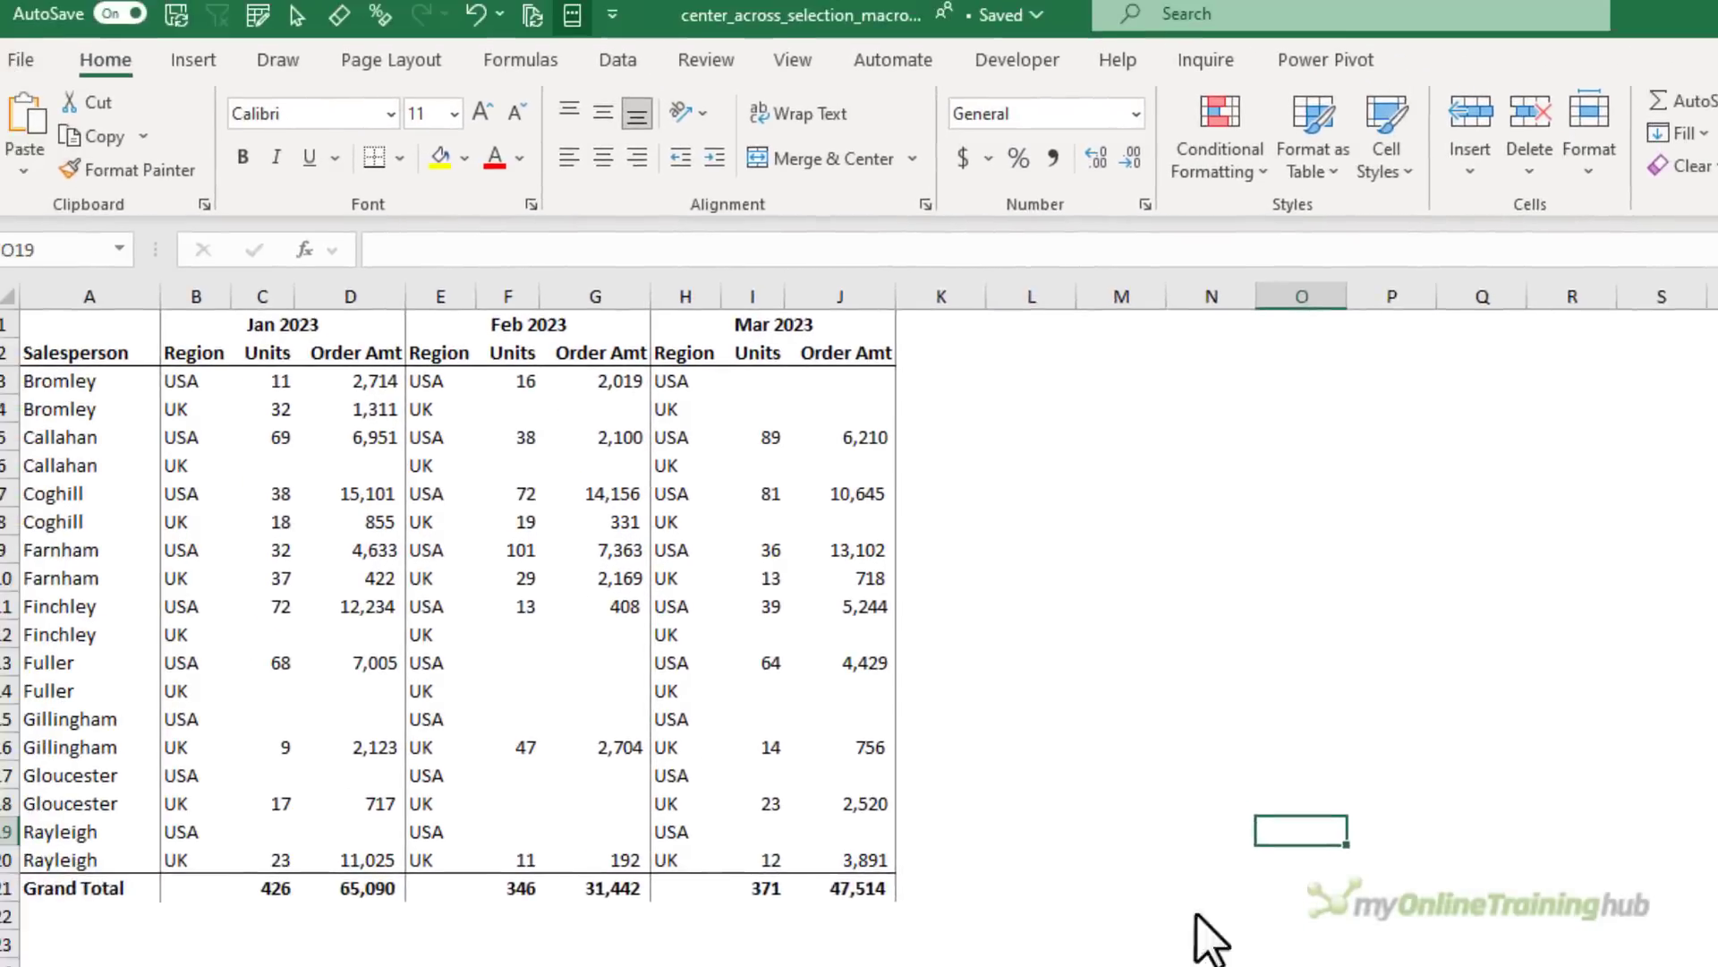
Inspect the merged Jan, Feb and Mar 2023 header cells in row 1
{"action": "left_click", "coordinate": [141, 331]}
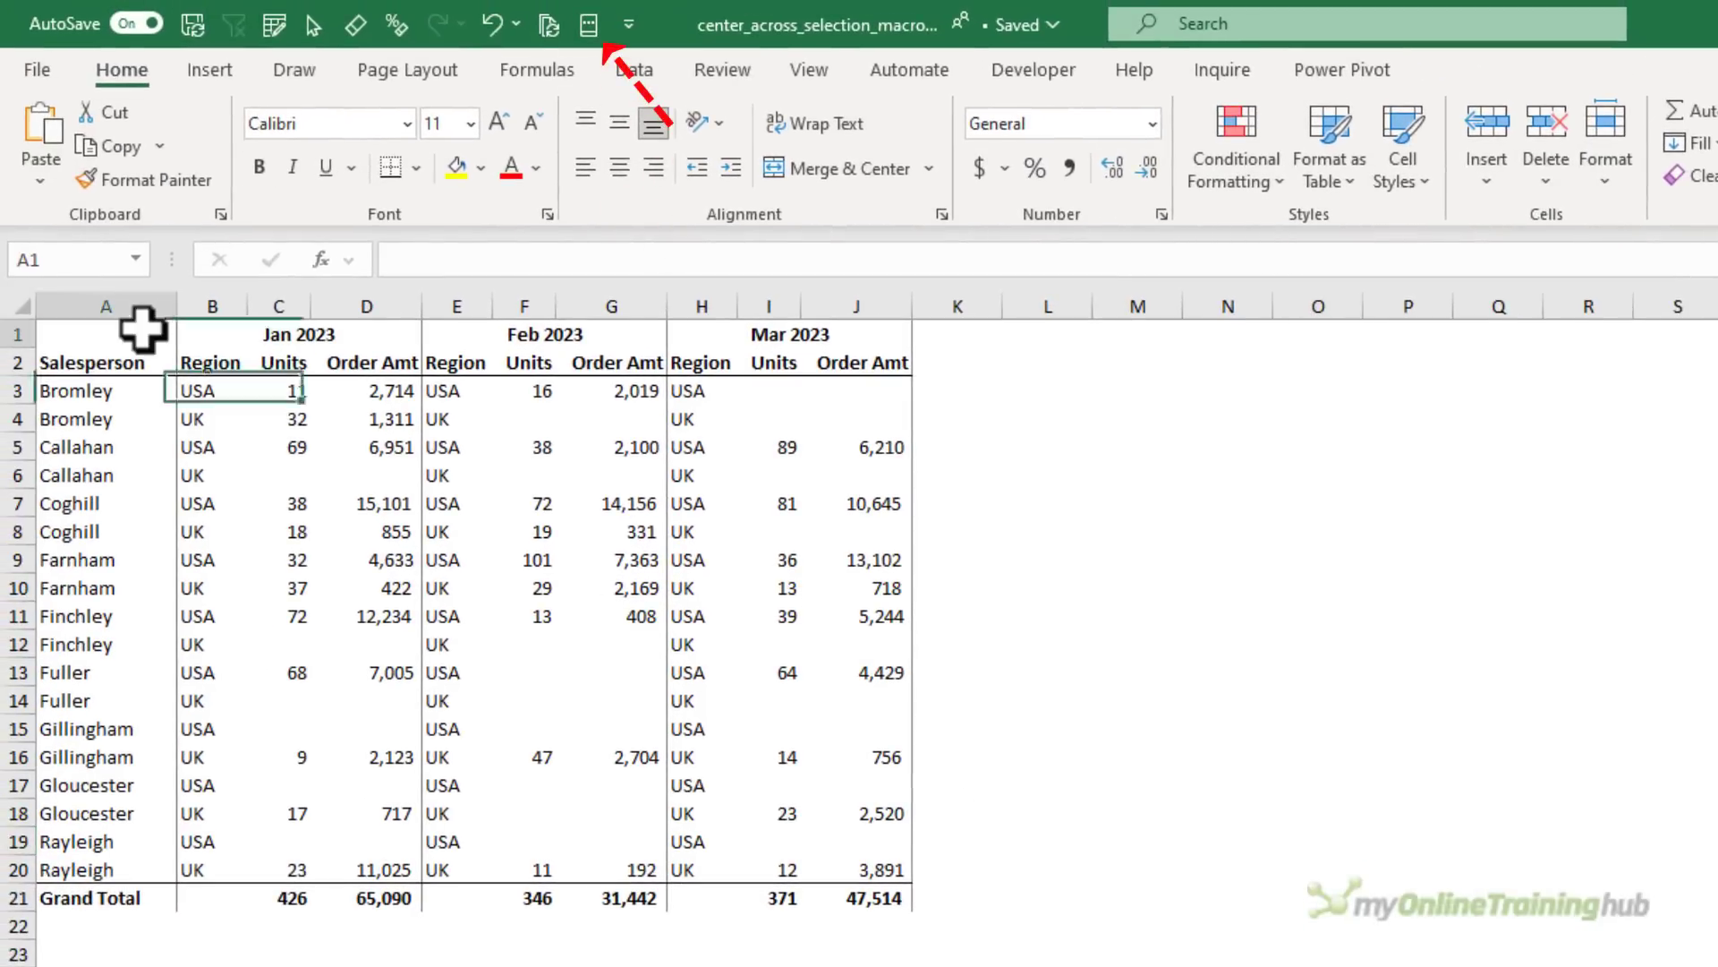
{"action": "key", "text": "Right"}
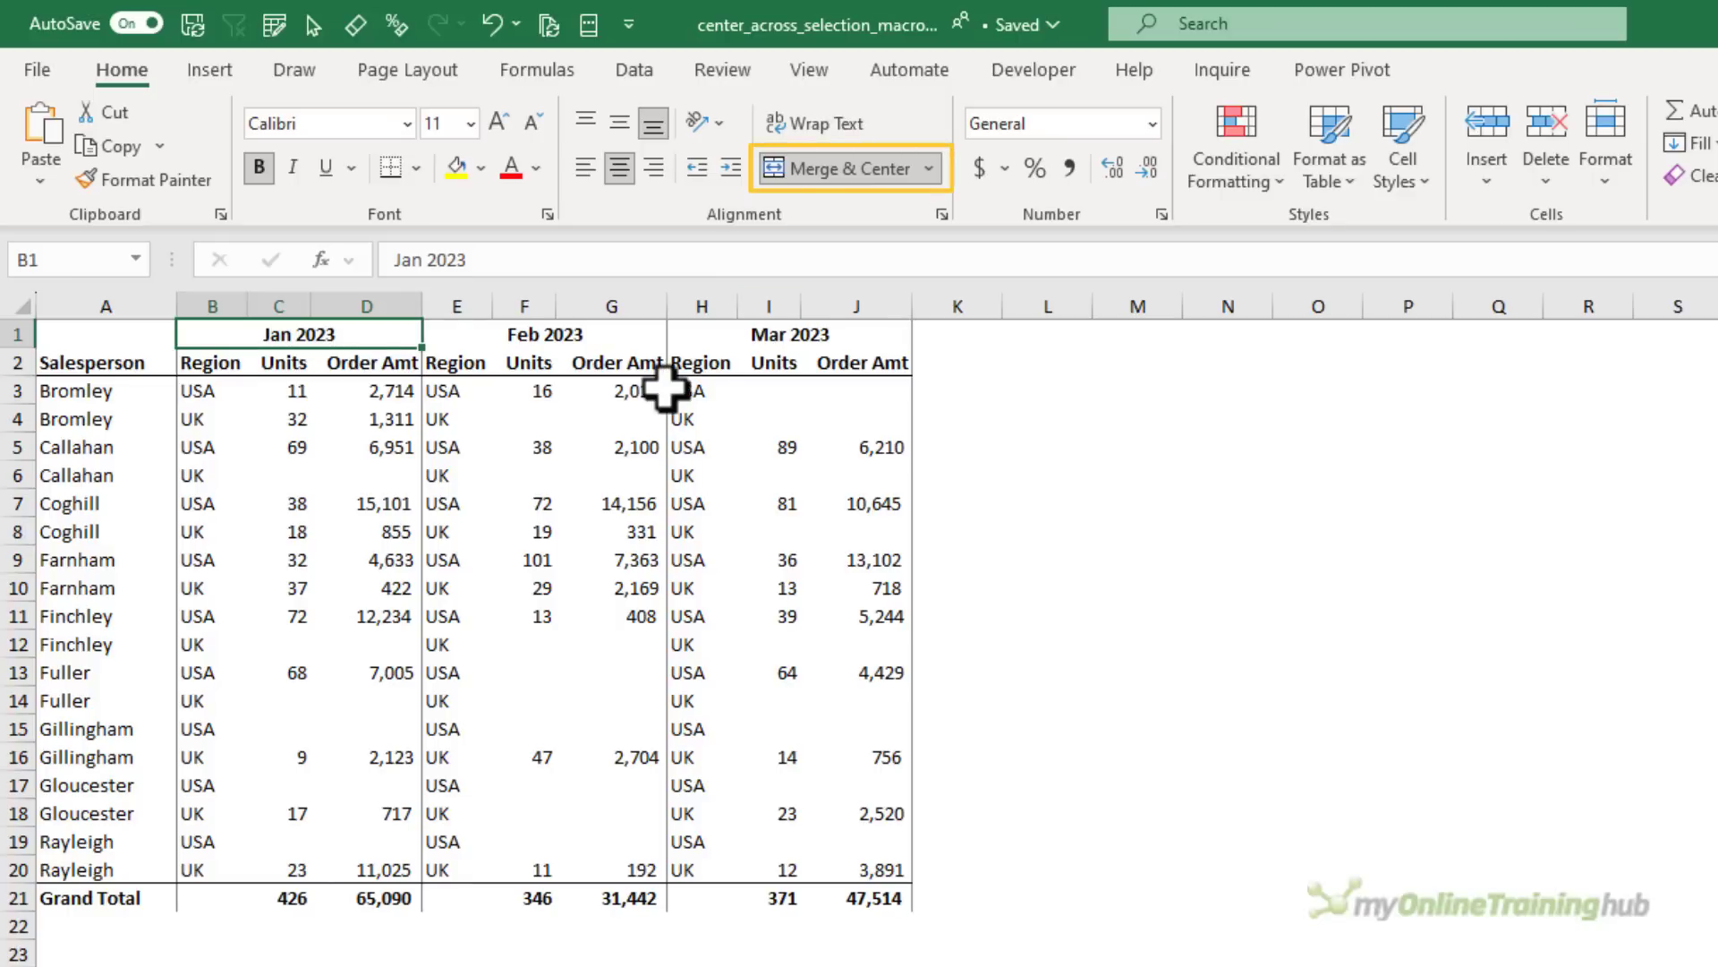
{"action": "key", "text": "Right"}
{"action": "key", "text": "Right"}
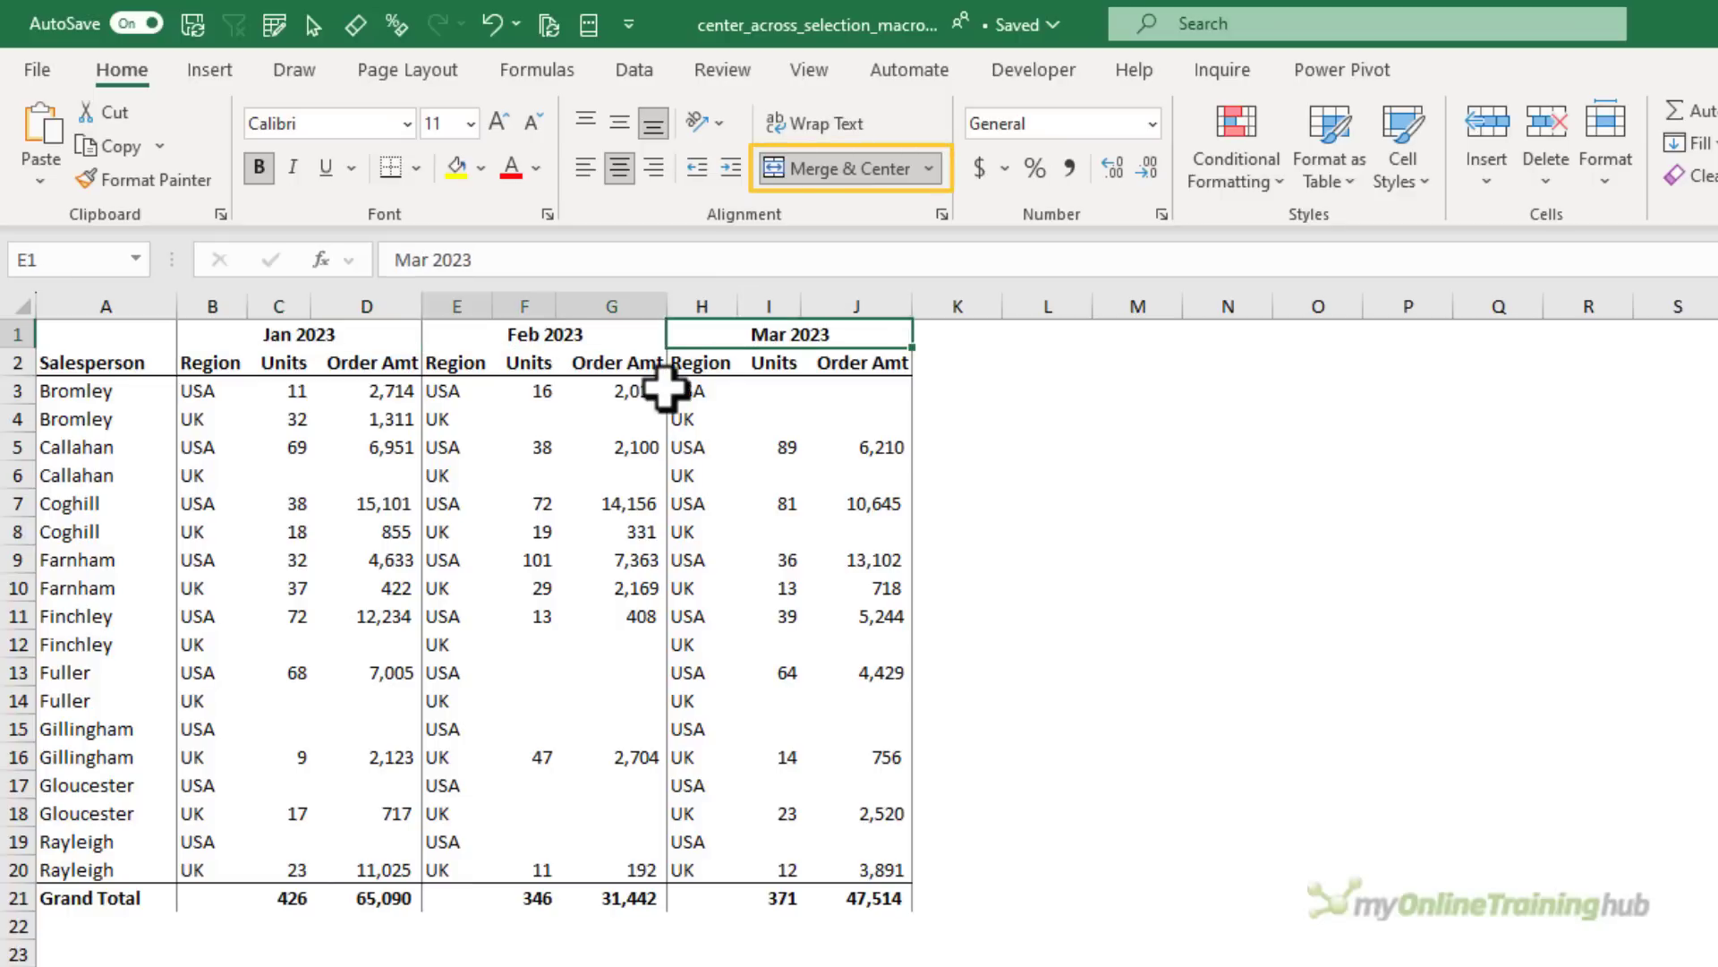
{"action": "key", "text": "Left"}
{"action": "key", "text": "Left"}
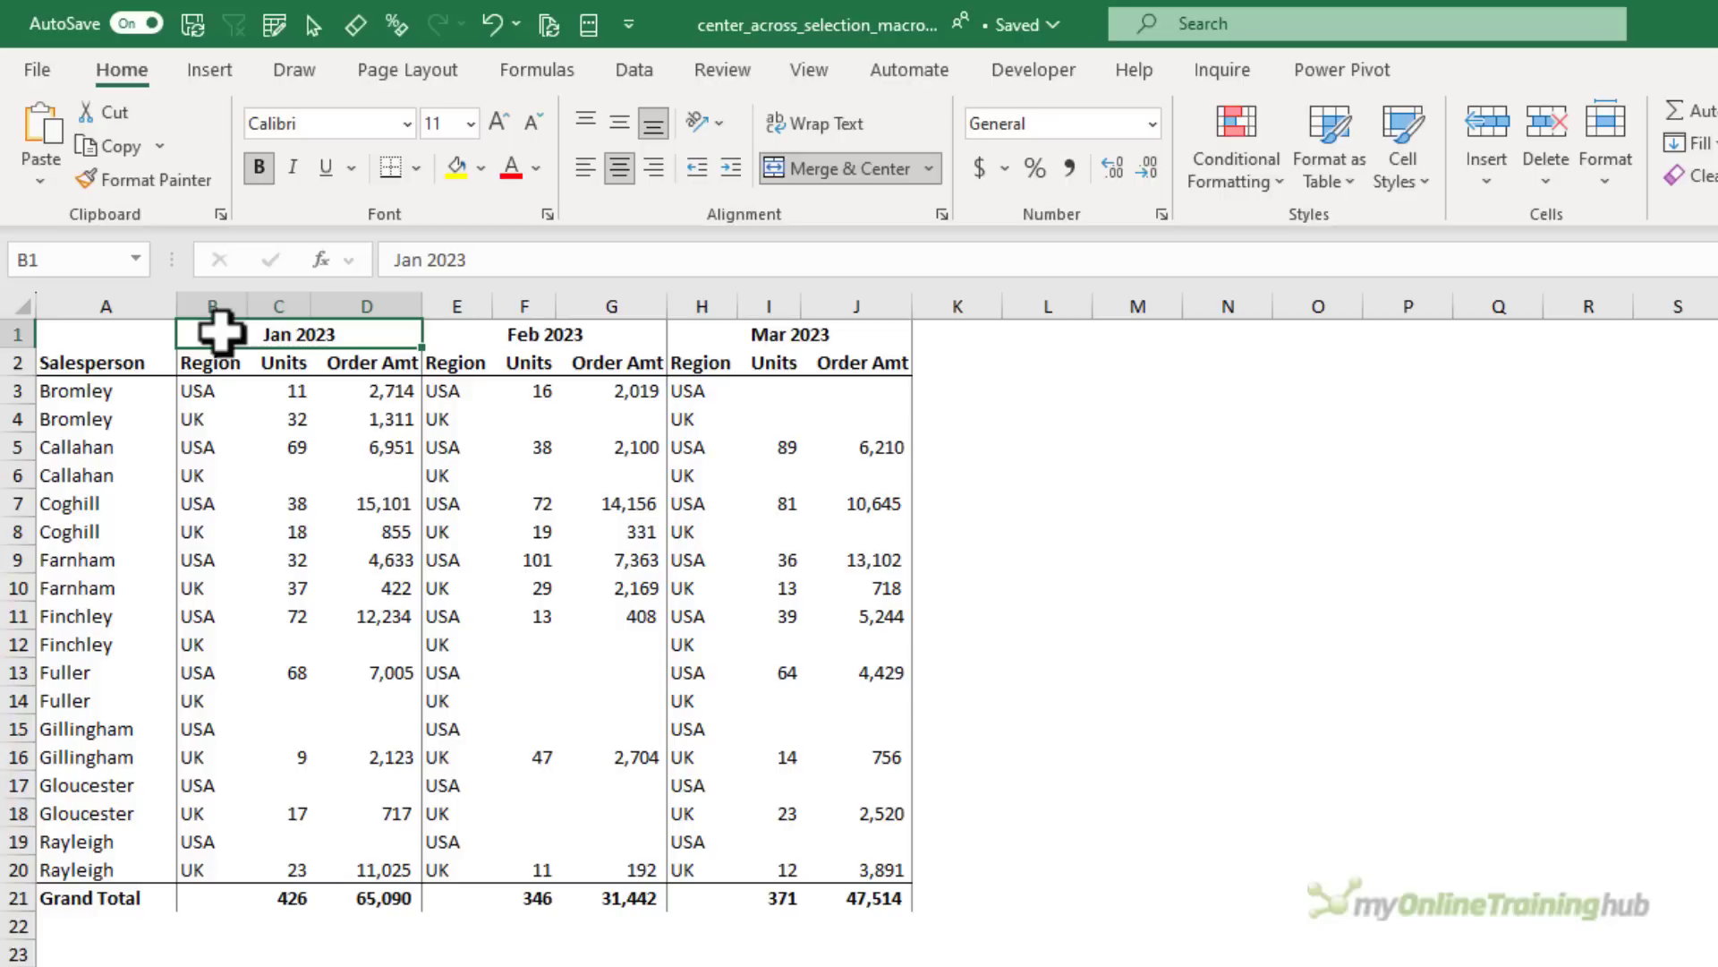
Run the macro on B1:J1, verify the headers are unmerged, then go to the Knowledge Management Report sheet
{"action": "left_click_drag", "start_coordinate": [224, 331], "coordinate": [716, 331]}
{"action": "left_click", "coordinate": [588, 24]}
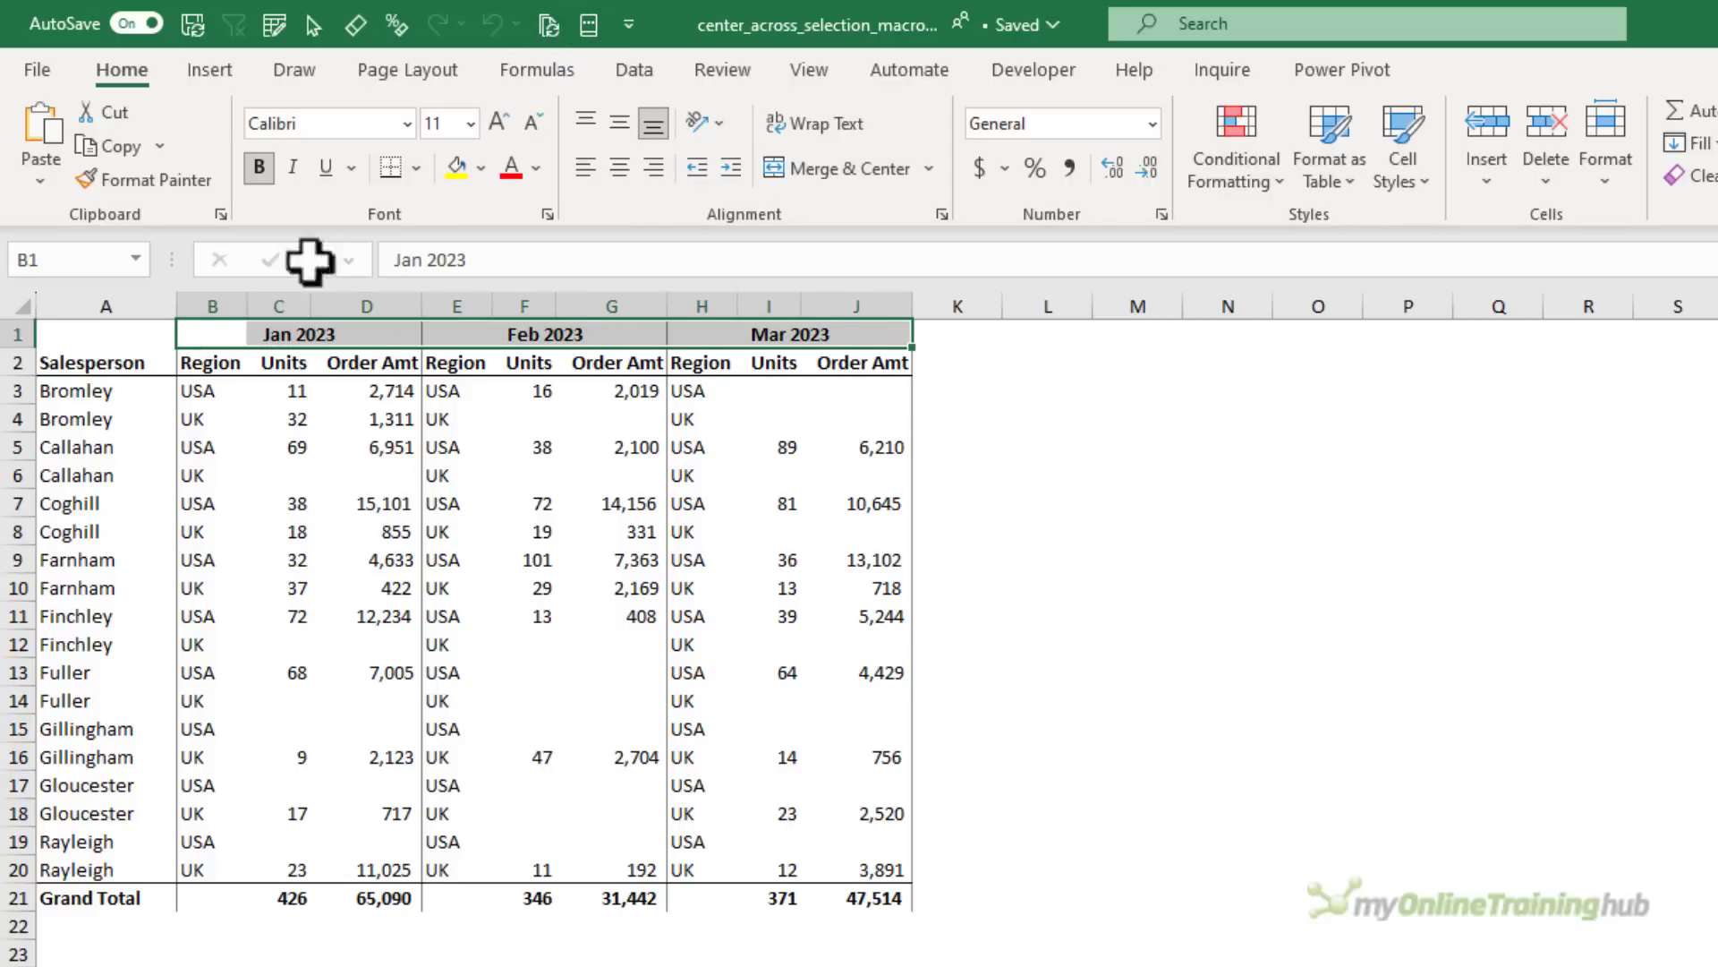
{"action": "left_click", "coordinate": [224, 333]}
{"action": "key", "text": "Right"}
{"action": "key", "text": "Right"}
{"action": "key", "text": "Right"}
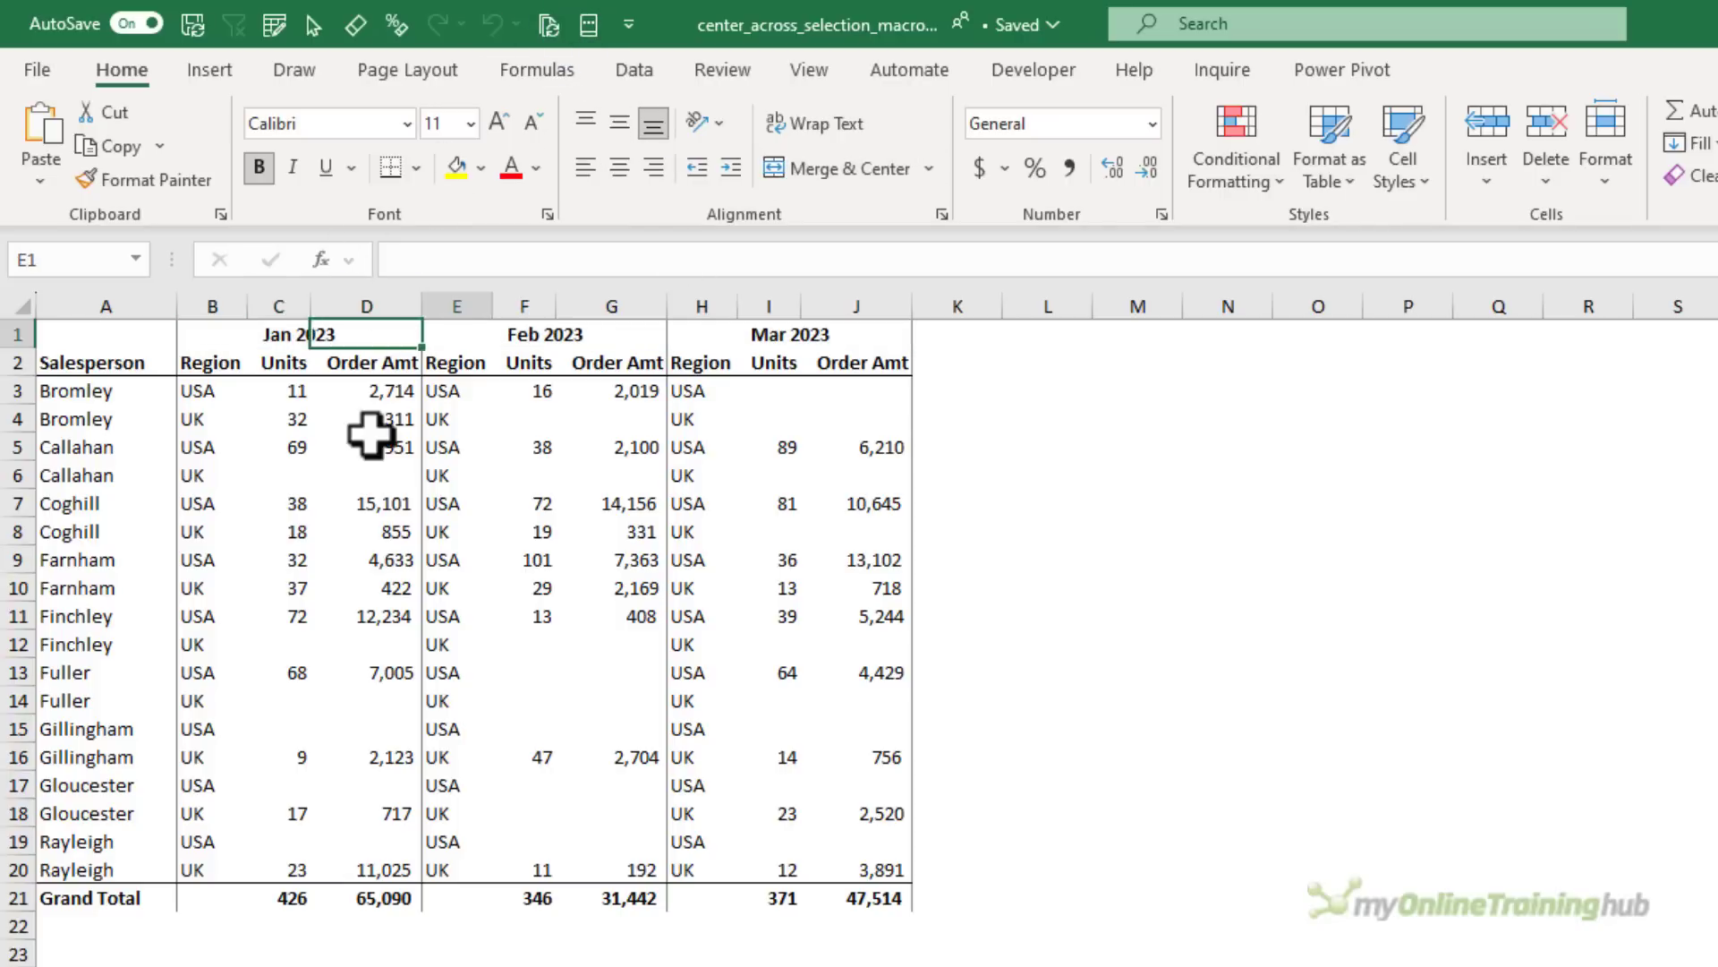
{"action": "key", "text": "Right"}
{"action": "key", "text": "Right"}
{"action": "key", "text": "Right"}
{"action": "key", "text": "Right"}
{"action": "key", "text": "Right"}
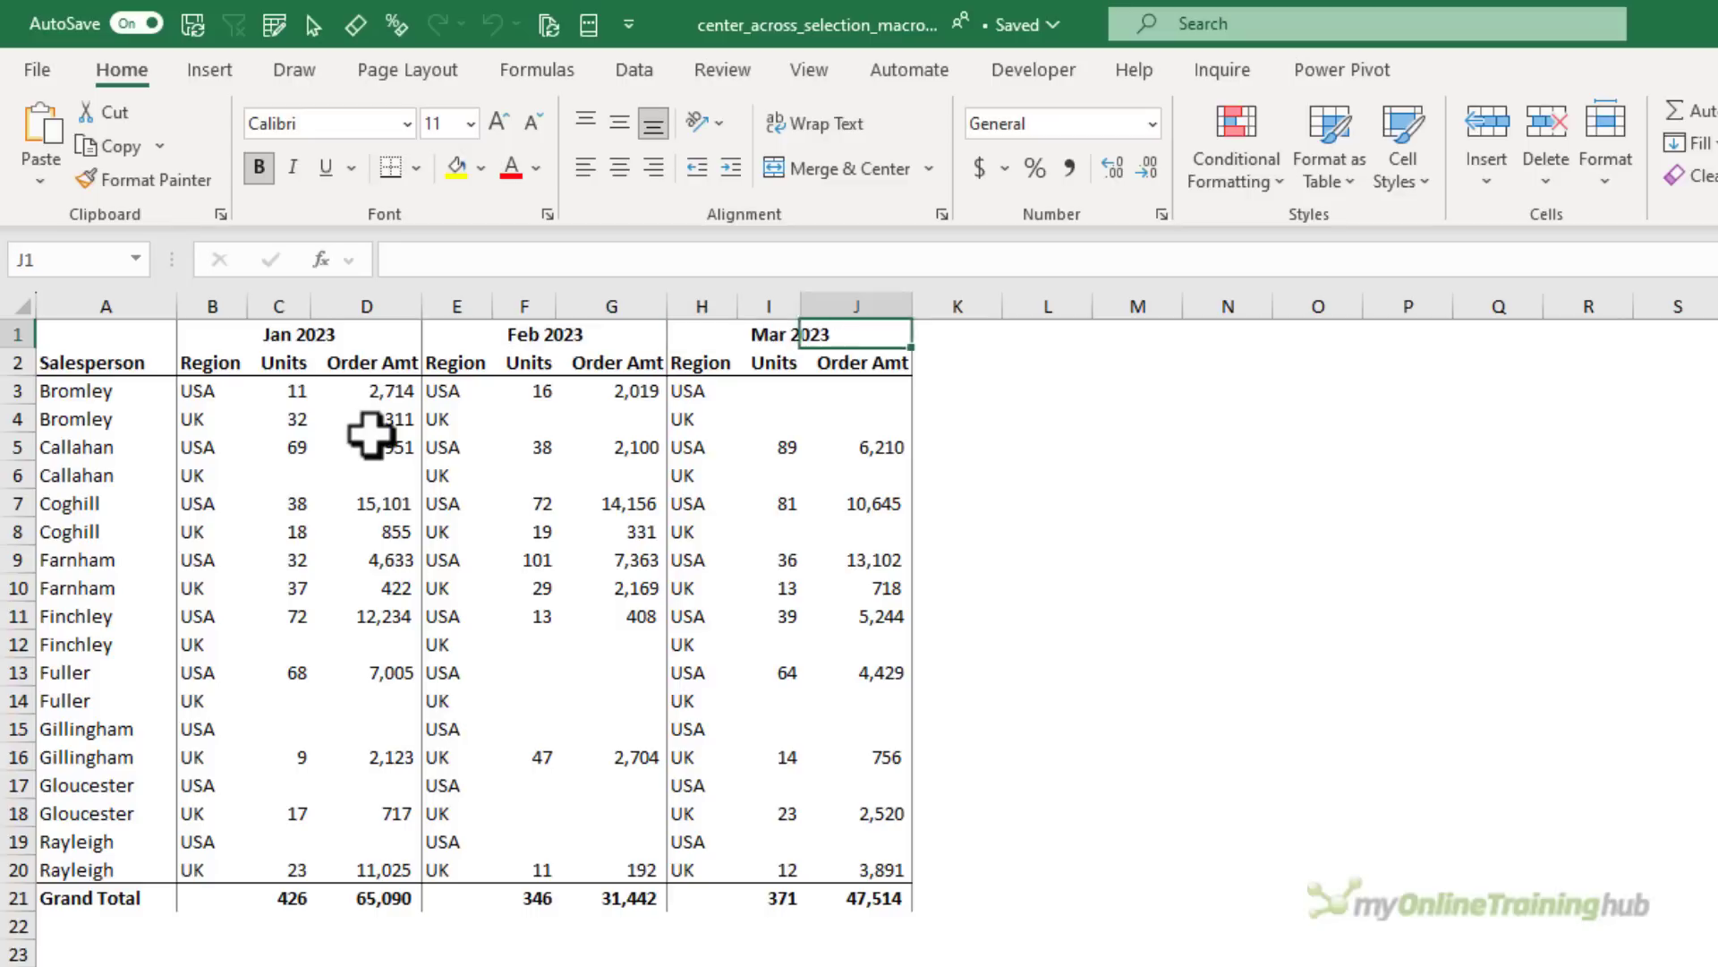
{"action": "key", "text": "Left"}
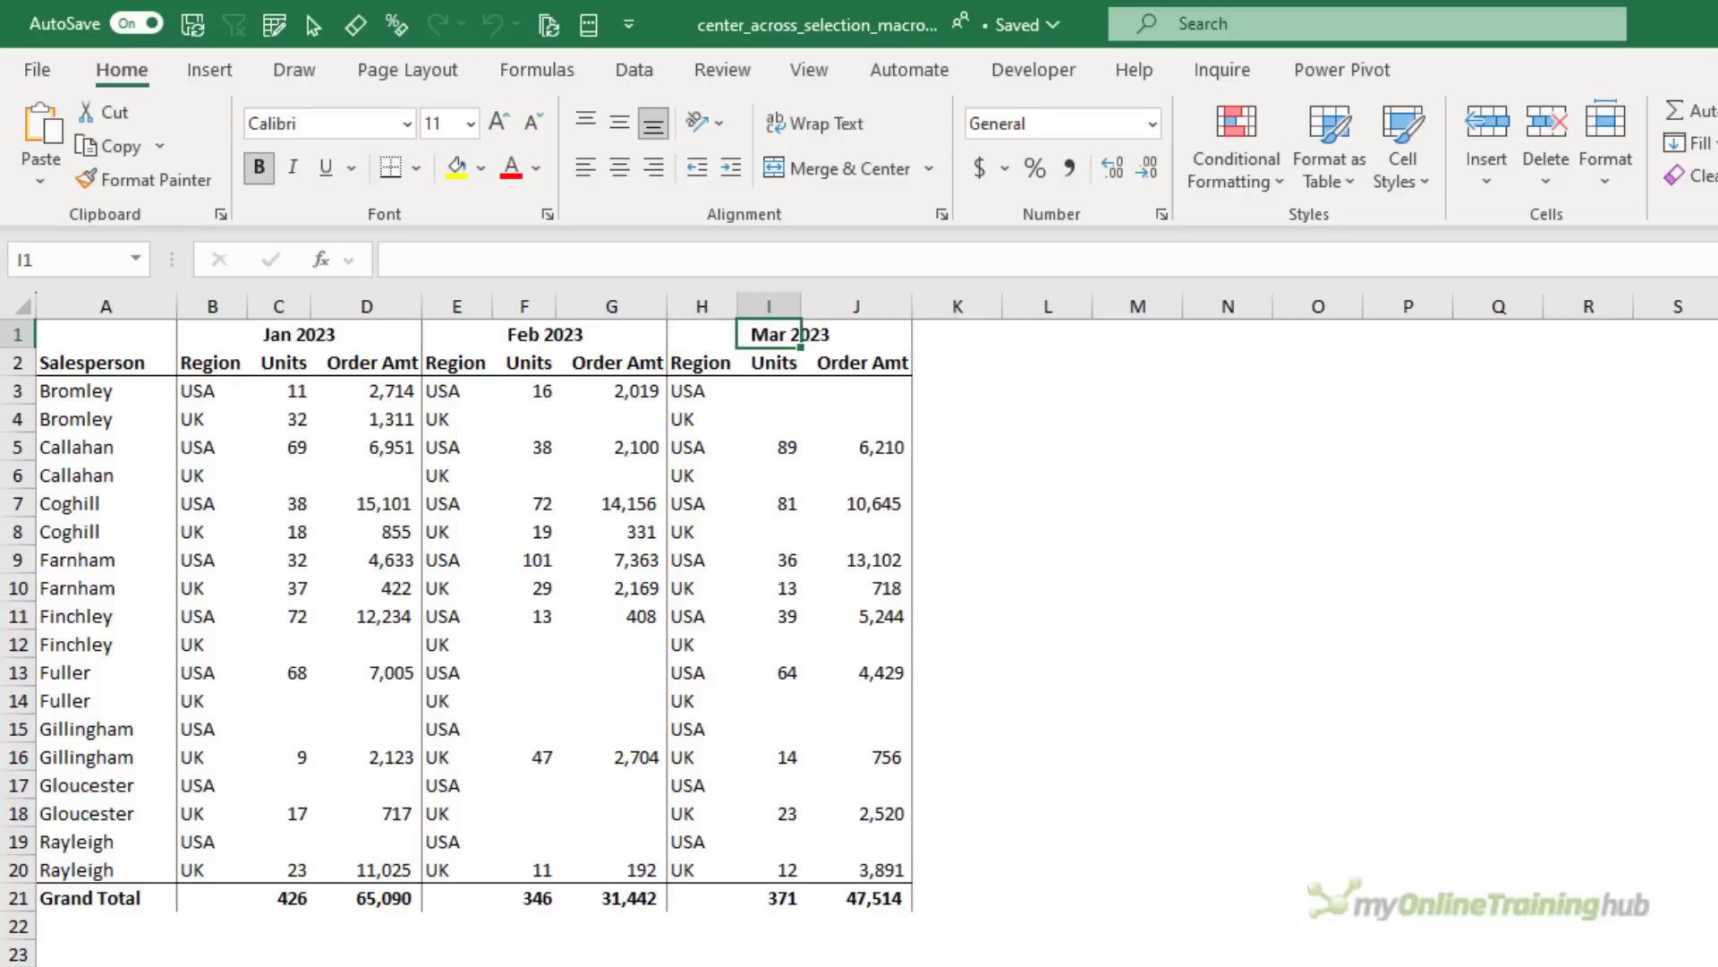
{"action": "key", "text": "ctrl+Page_Down"}
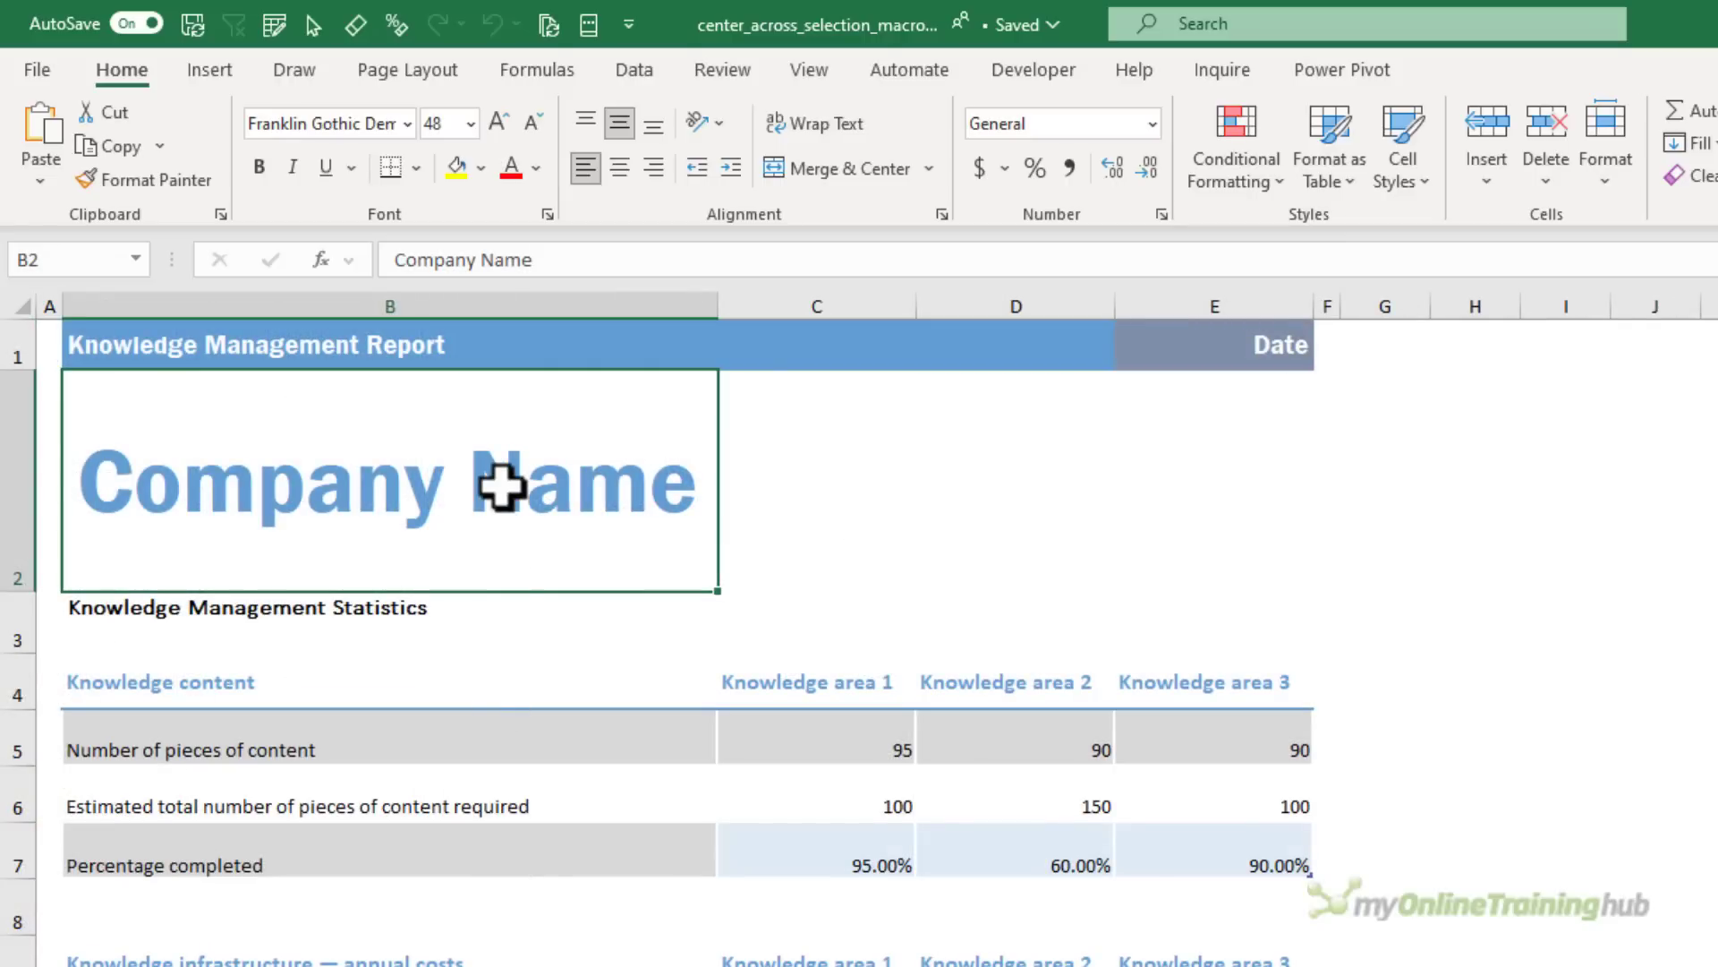
Run the Quick Access Toolbar macro on B2:E2 to center the Company Name title
{"action": "left_click_drag", "start_coordinate": [501, 486], "coordinate": [1137, 491]}
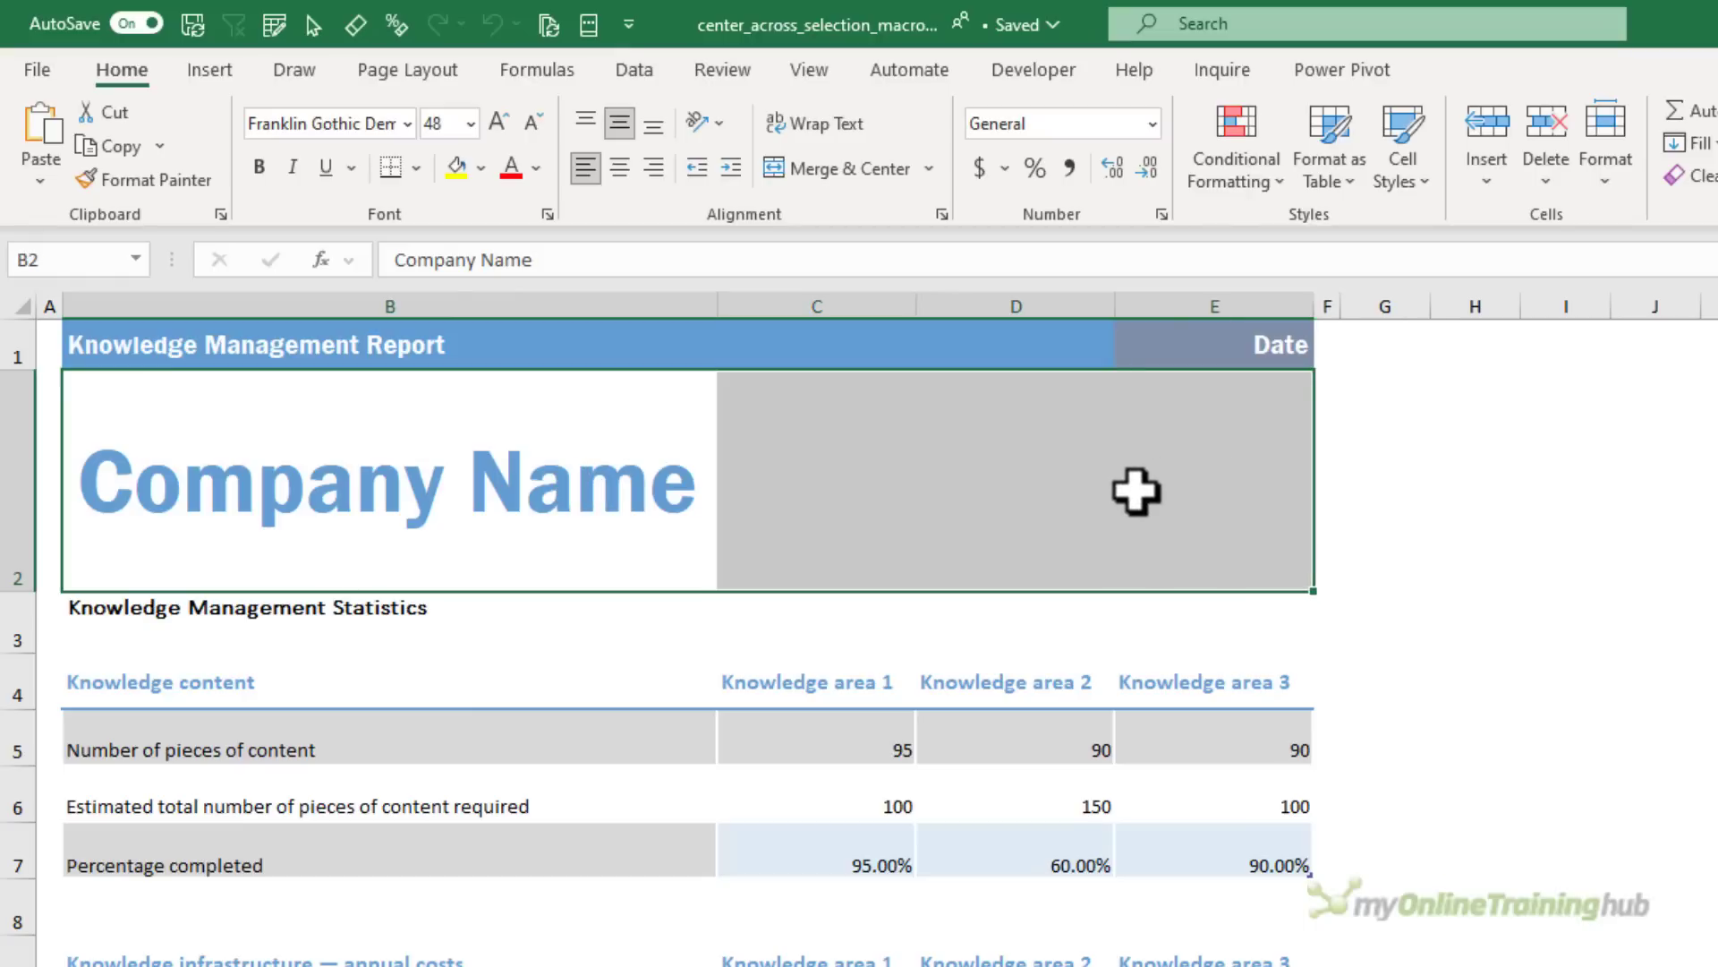
{"action": "left_click", "coordinate": [589, 24]}
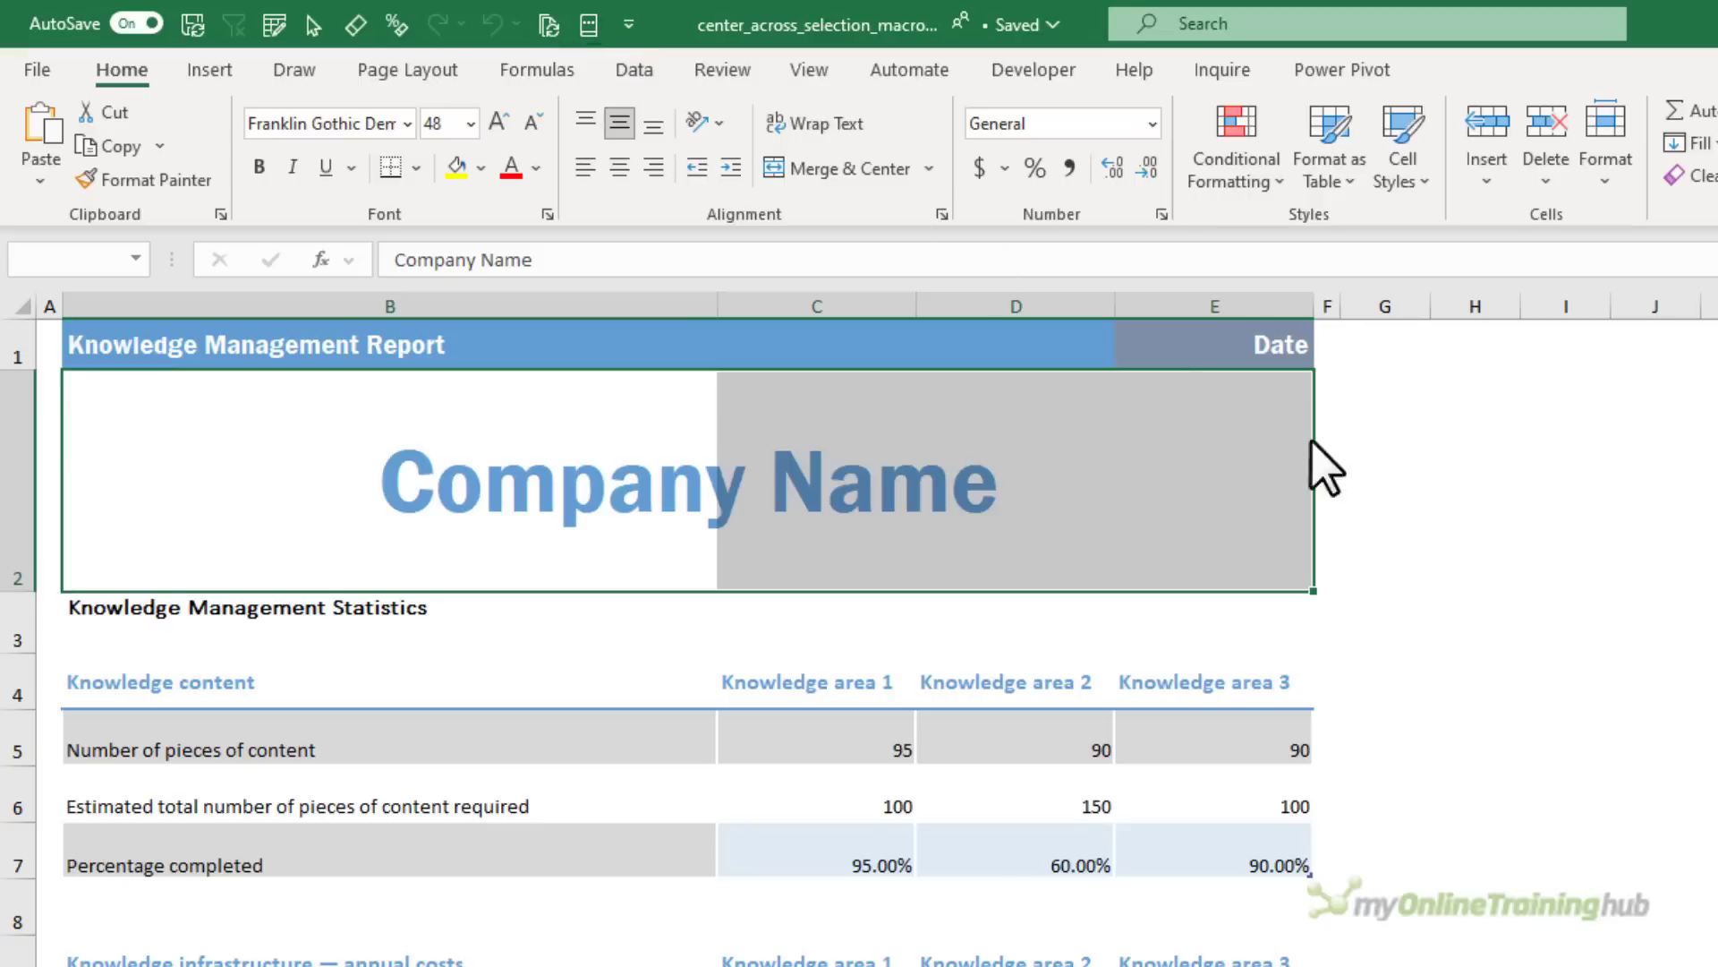
{"action": "left_click", "coordinate": [1461, 528]}
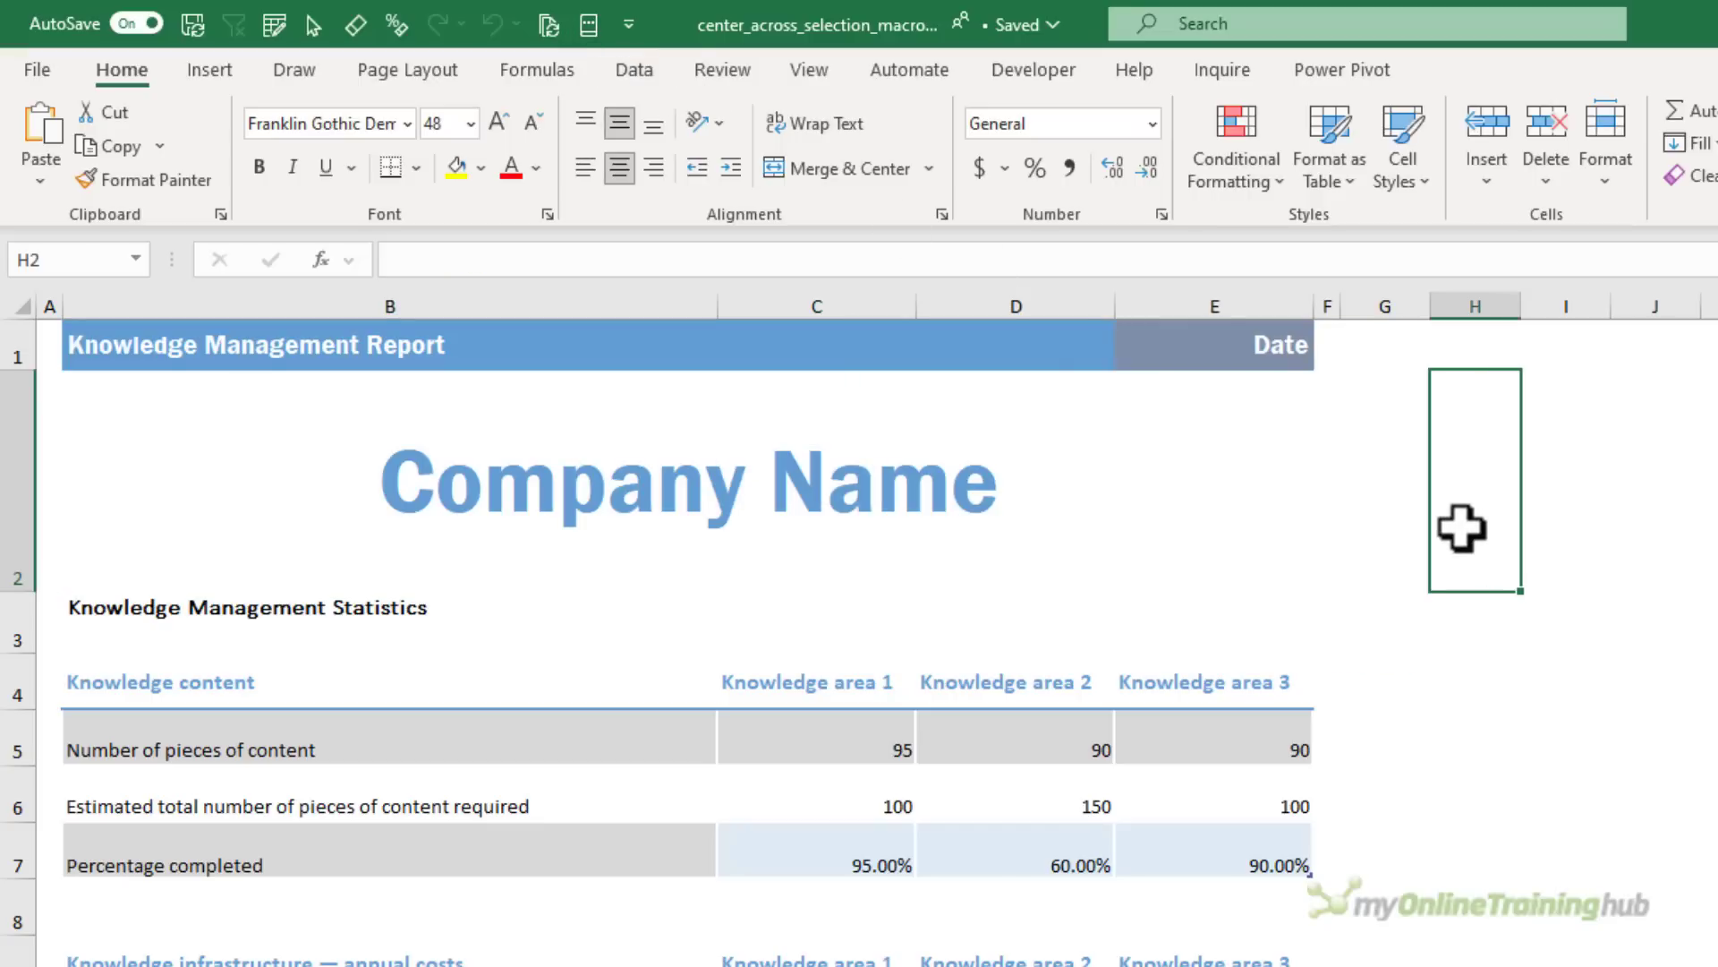